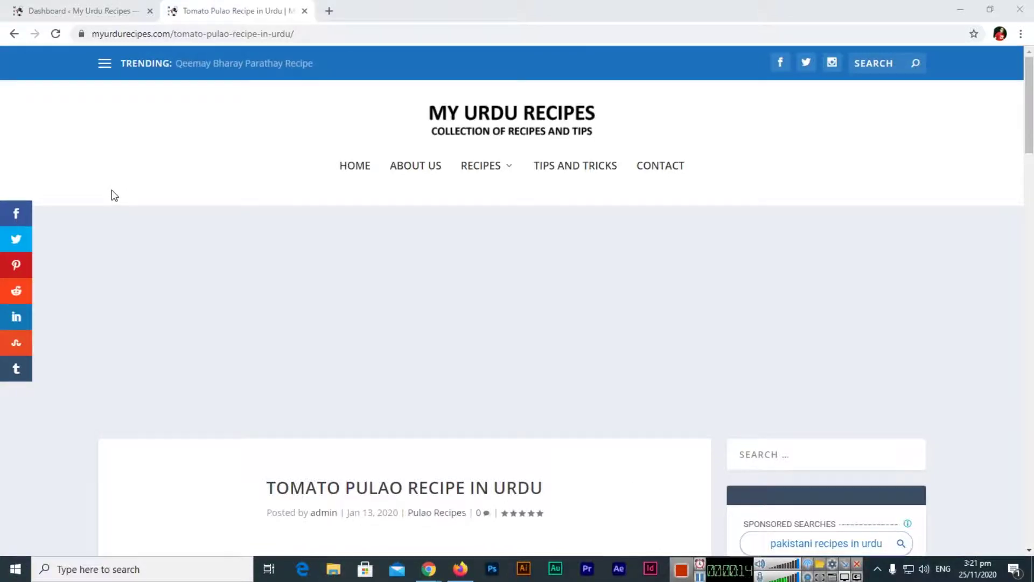
scroll(112, 190, "down", 10)
scroll(103, 202, "up", 10)
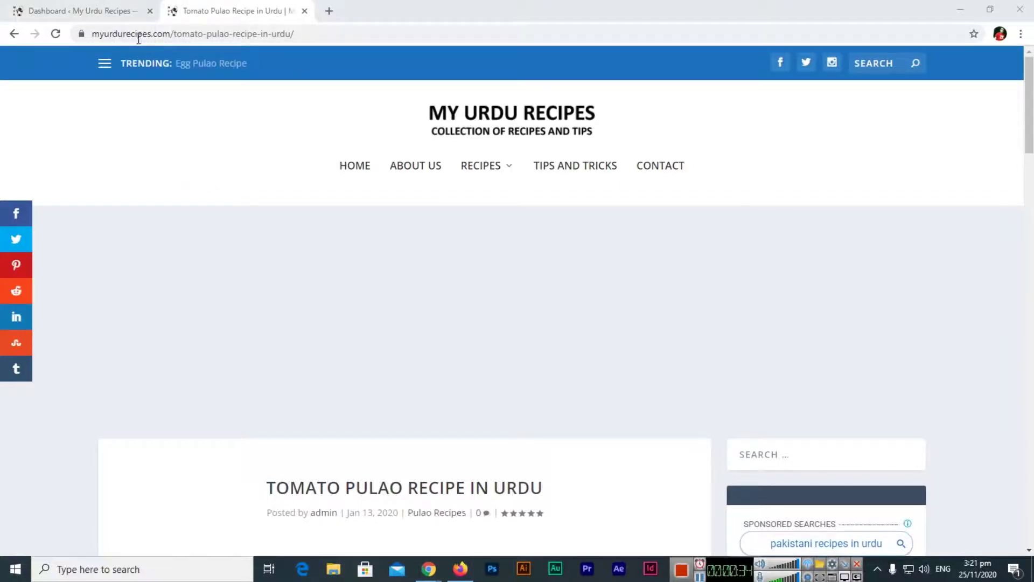
Open the page for adding plugins in the site's WordPress admin and search for "wp reading progress".
left_click(86, 11)
mouse_move(63, 344)
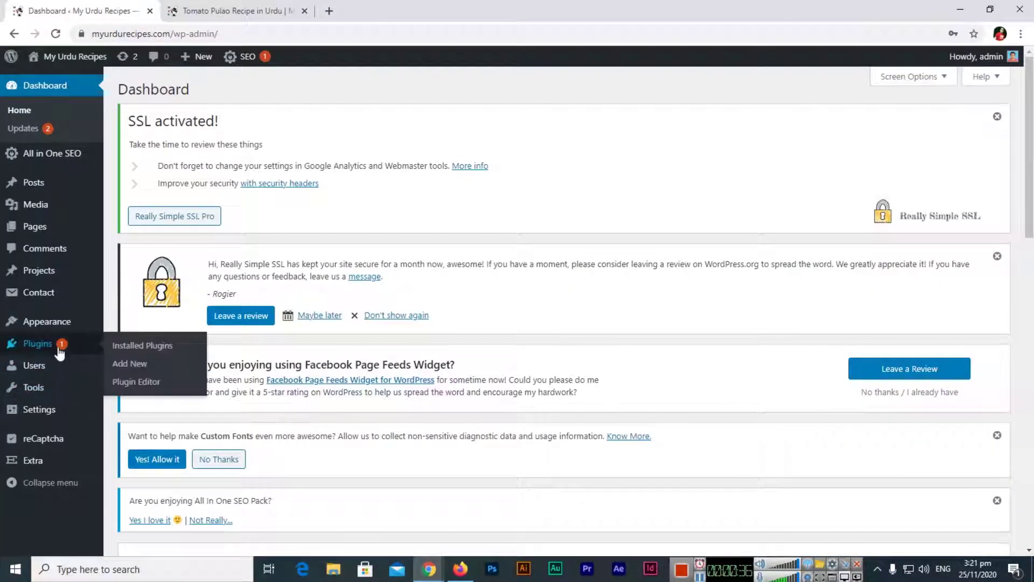
left_click(132, 364)
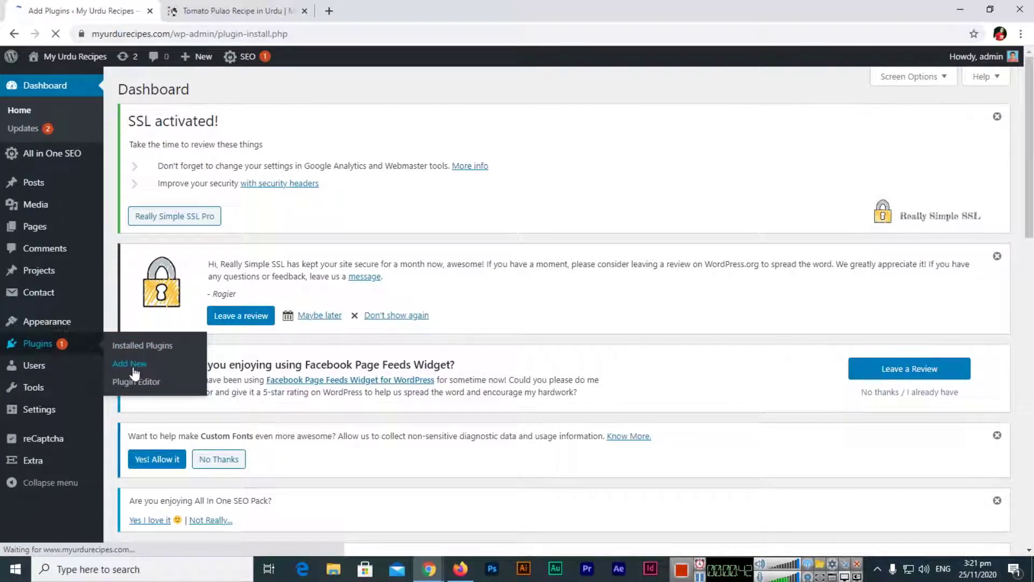
scroll(709, 315, "down", 4)
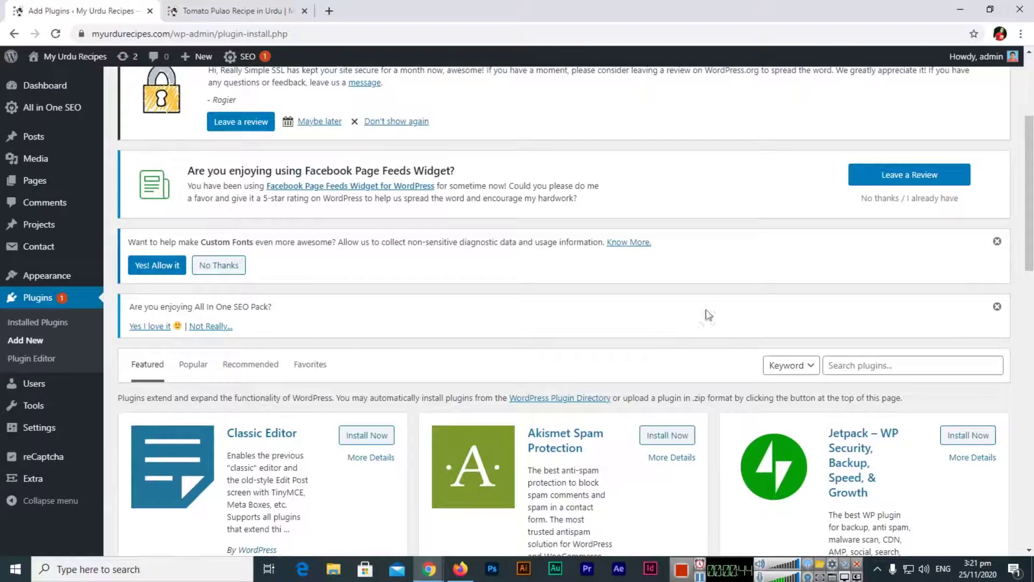
left_click(881, 367)
type("wp ")
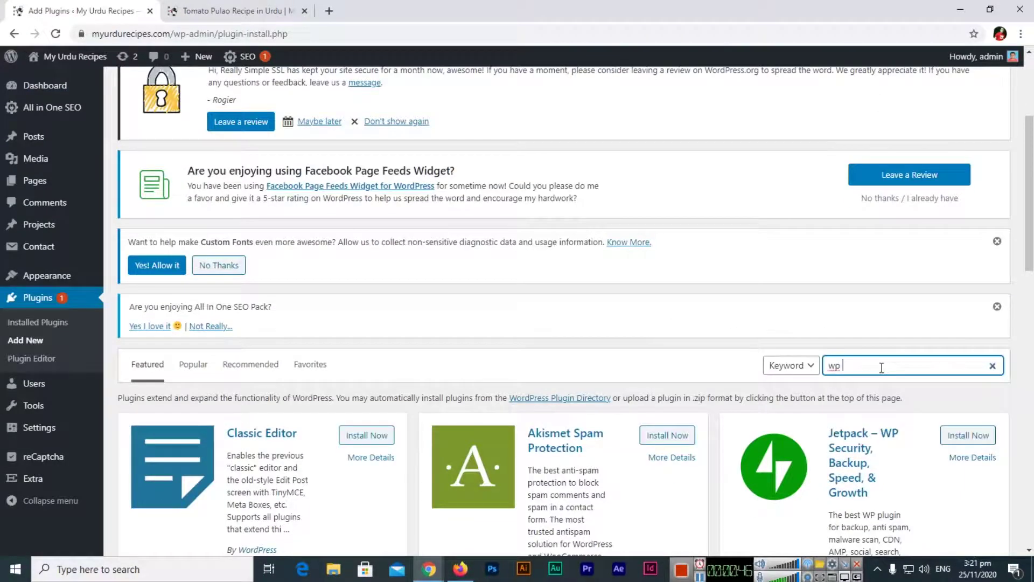
type("reading progress")
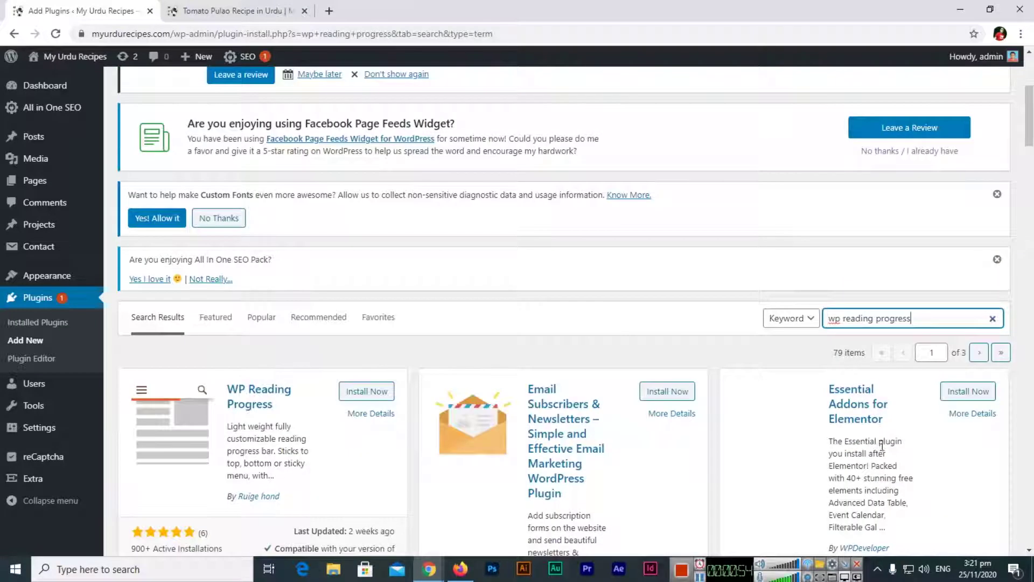
Install and activate the WP Reading Progress plugin from the search results.
scroll(573, 296, "down", 4)
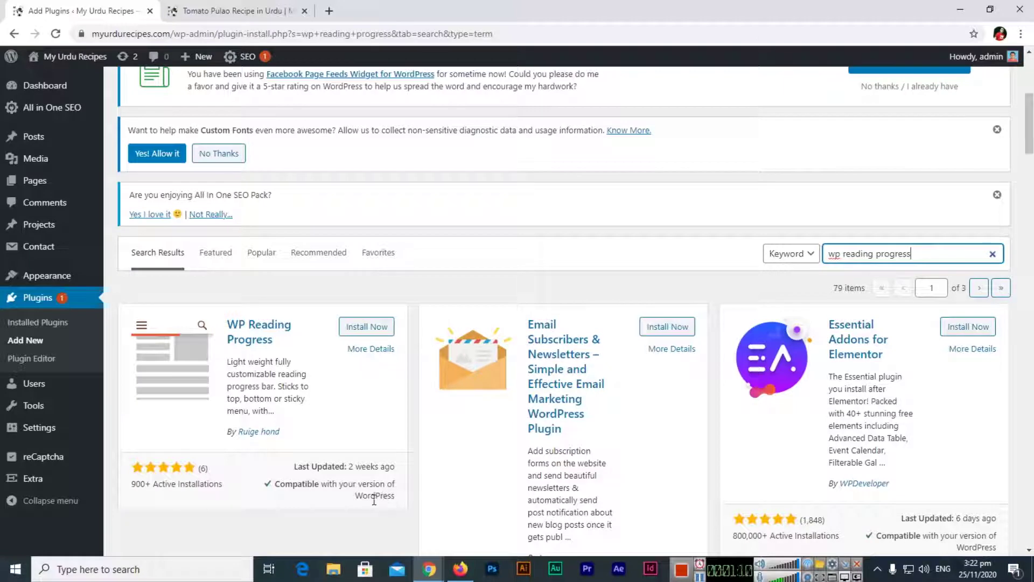
left_click(358, 333)
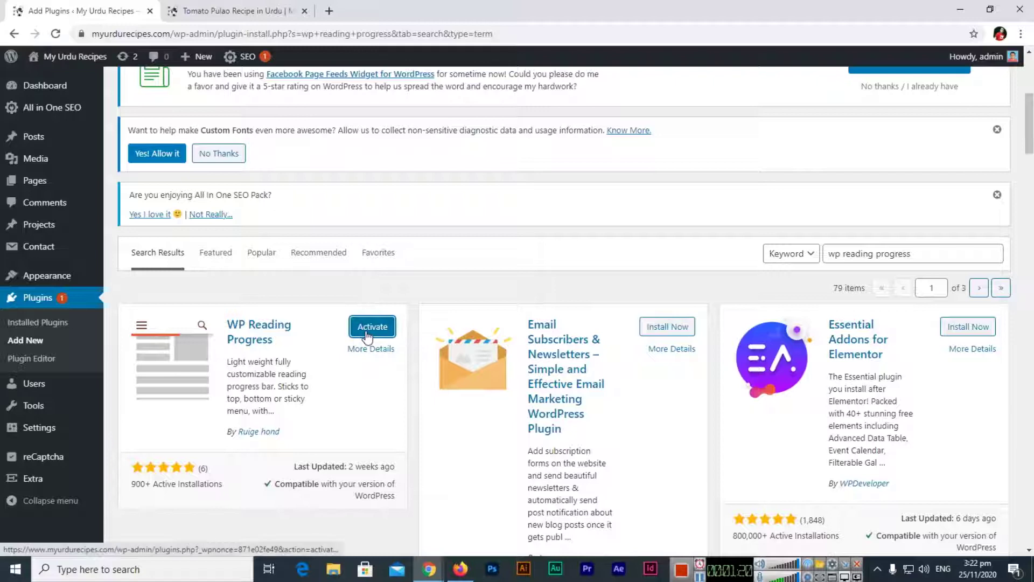
left_click(368, 337)
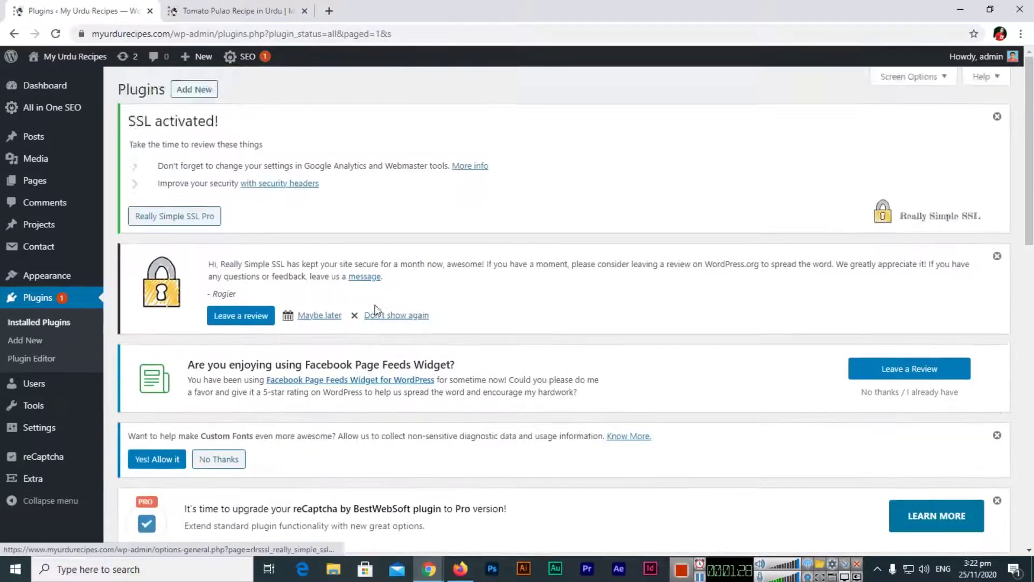
Find WP Reading Progress among the installed plugins and open its settings page.
scroll(373, 308, "down", 10)
scroll(373, 308, "down", 5)
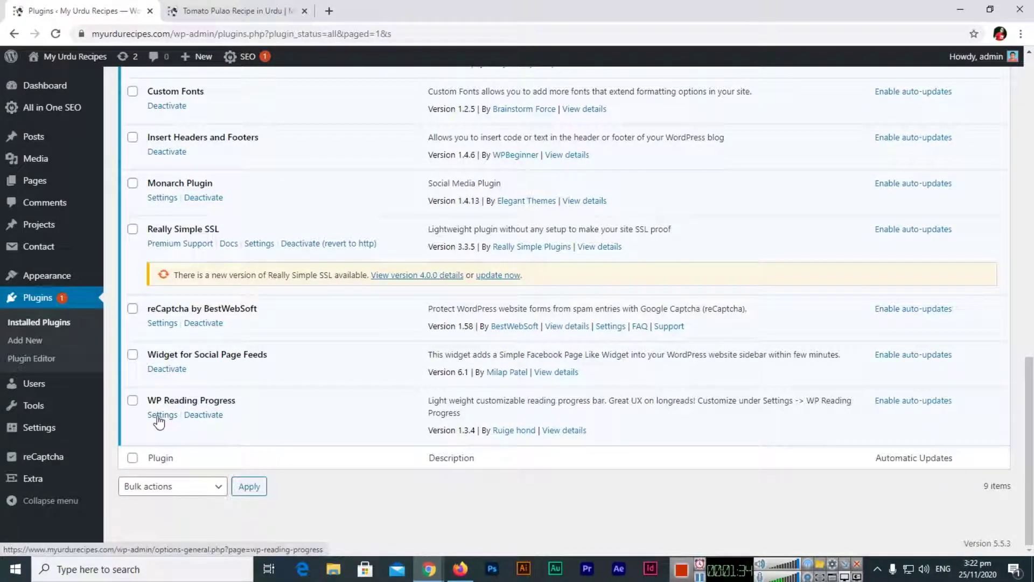
mouse_move(19, 429)
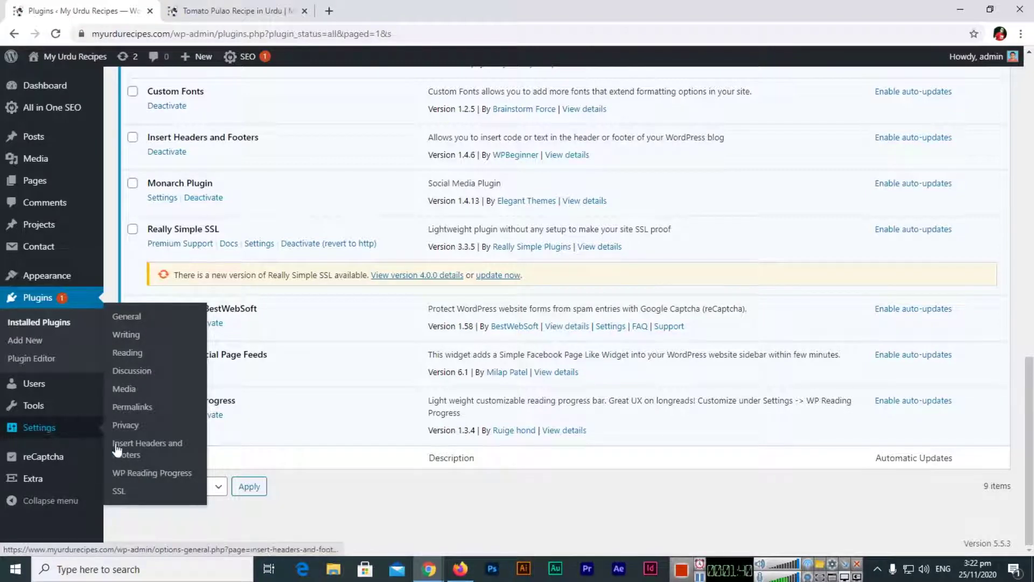
left_click(175, 475)
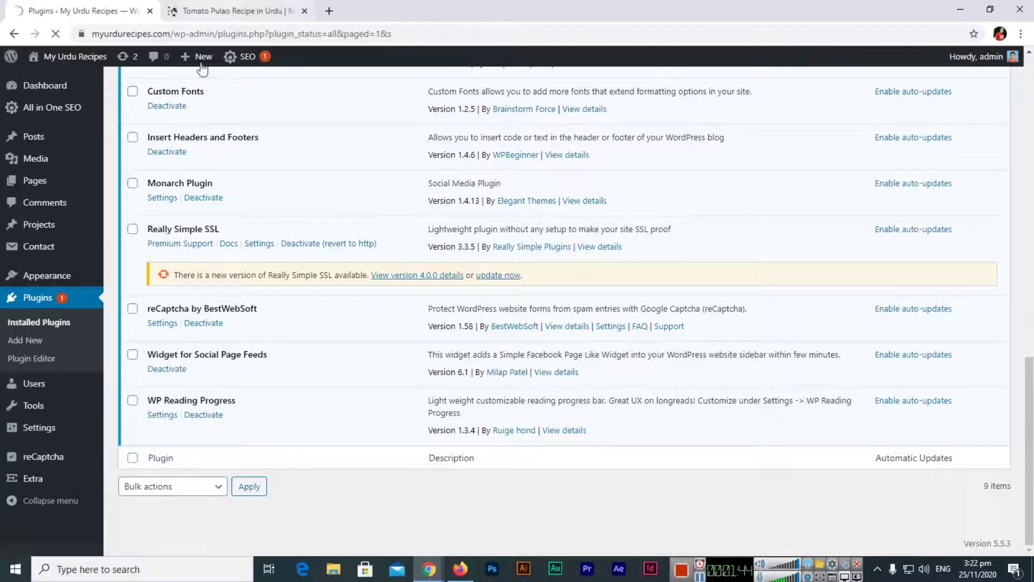
Reload the Tomato Pulao recipe post and read through it to examine how the reading progress bar behaves.
left_click(219, 5)
left_click(57, 35)
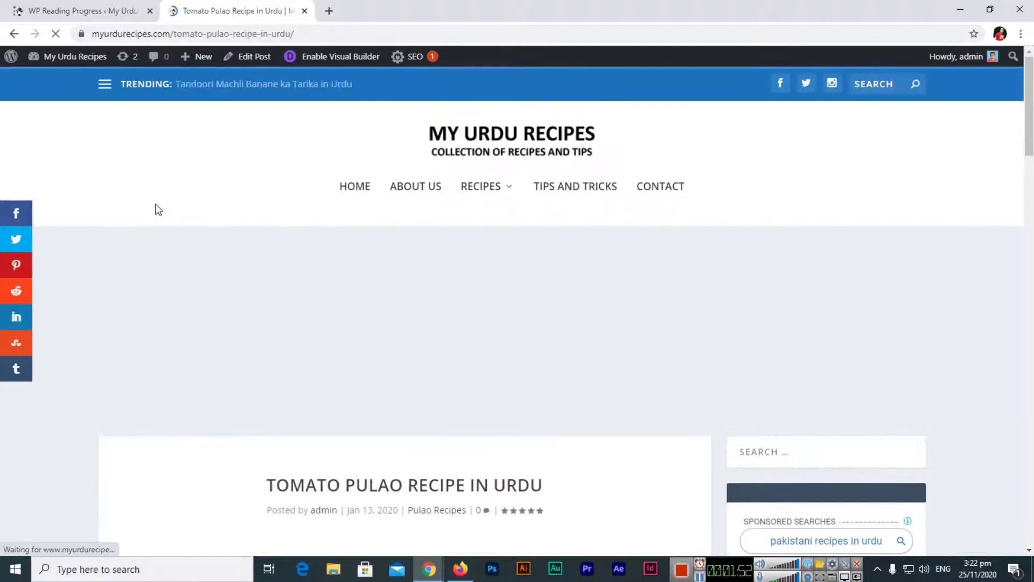
left_click(110, 8)
left_click(198, 6)
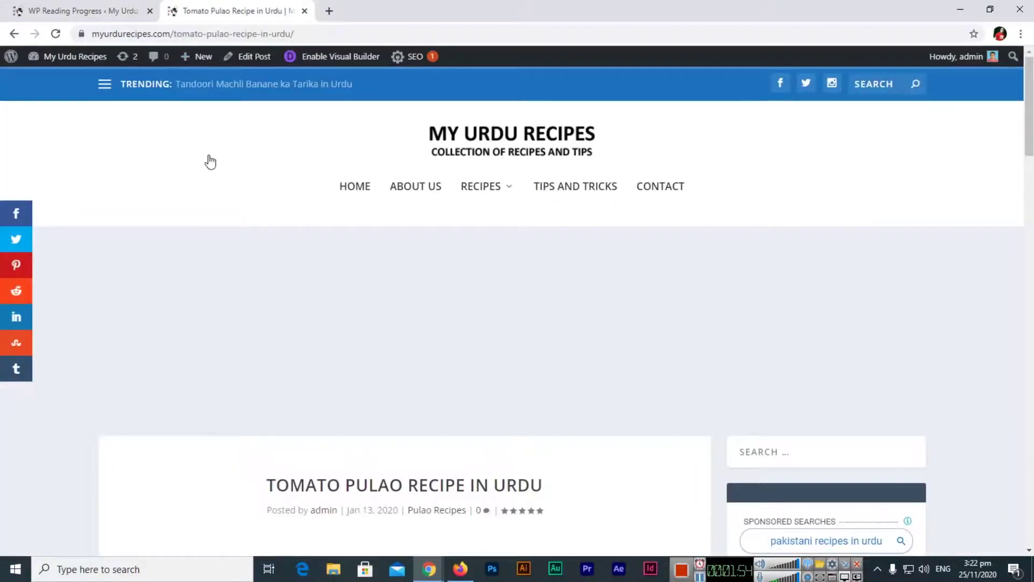
scroll(159, 280, "down", 6)
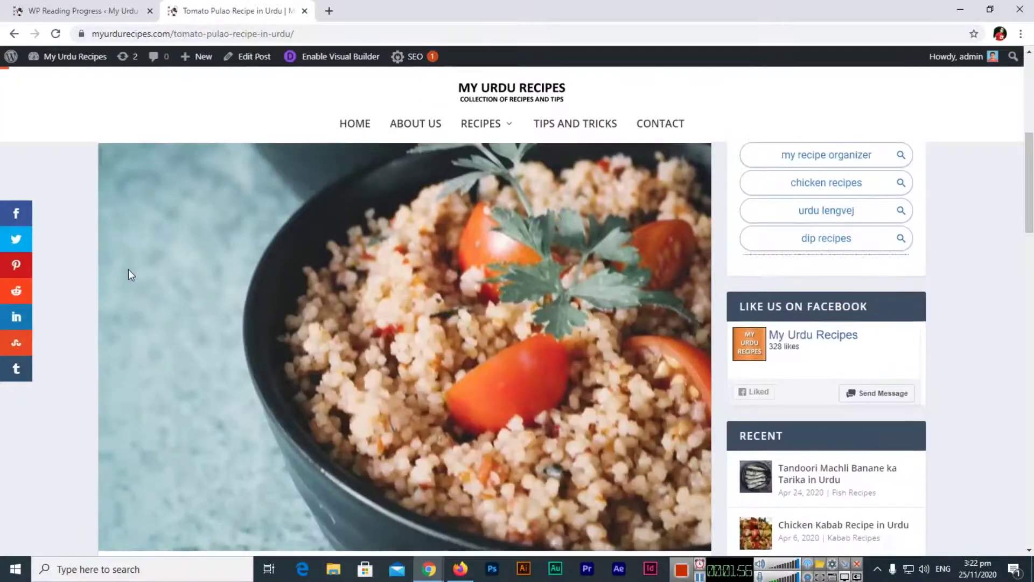
scroll(128, 271, "down", 1)
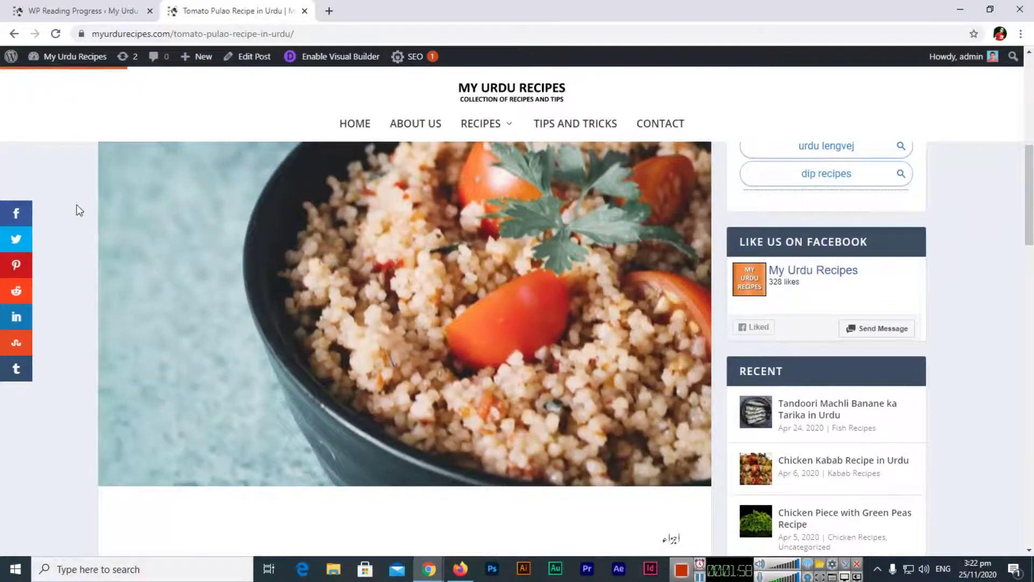
scroll(74, 259, "down", 9)
scroll(91, 339, "up", 8)
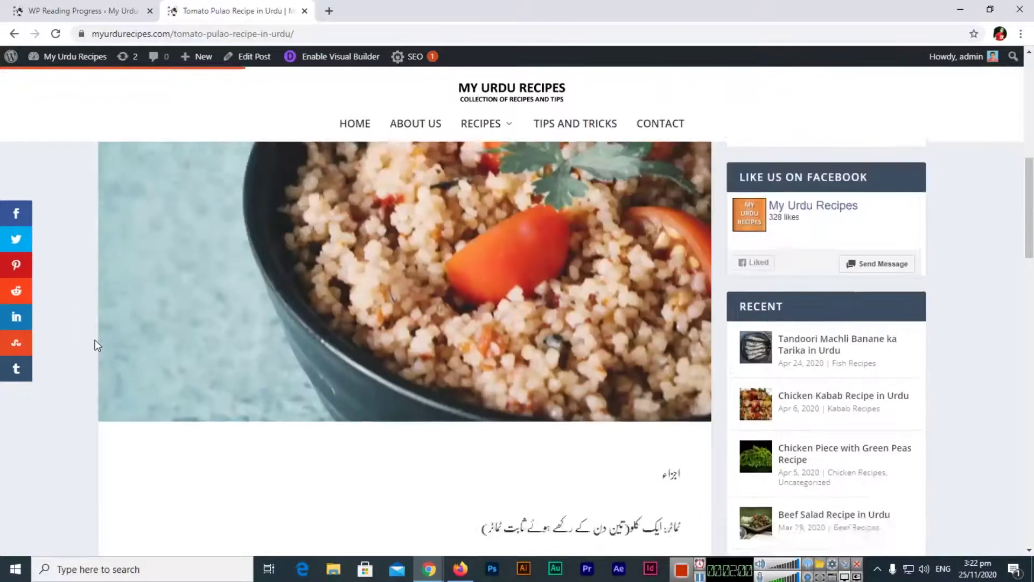
scroll(94, 342, "up", 6)
scroll(72, 286, "down", 7)
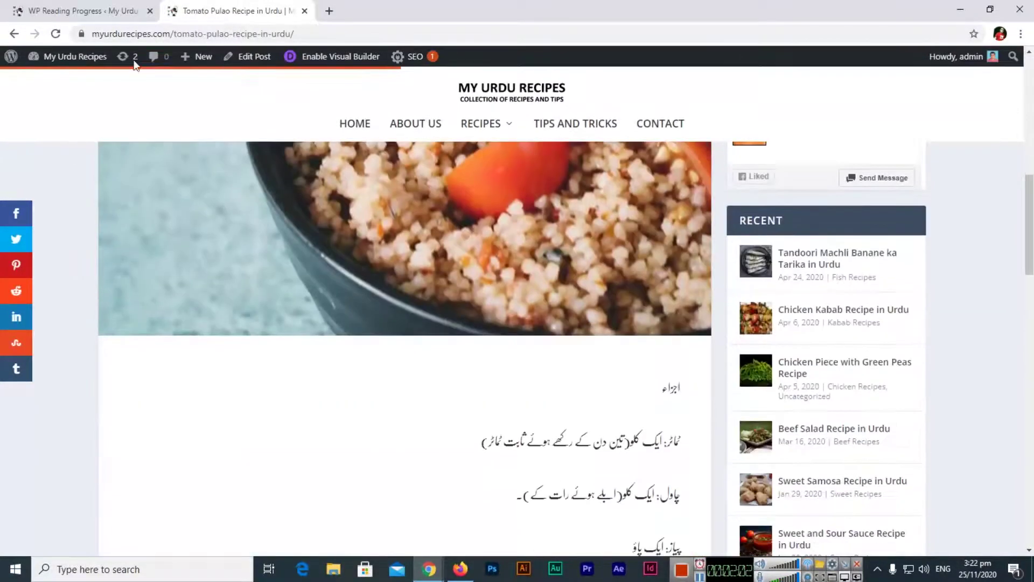
scroll(102, 267, "down", 7)
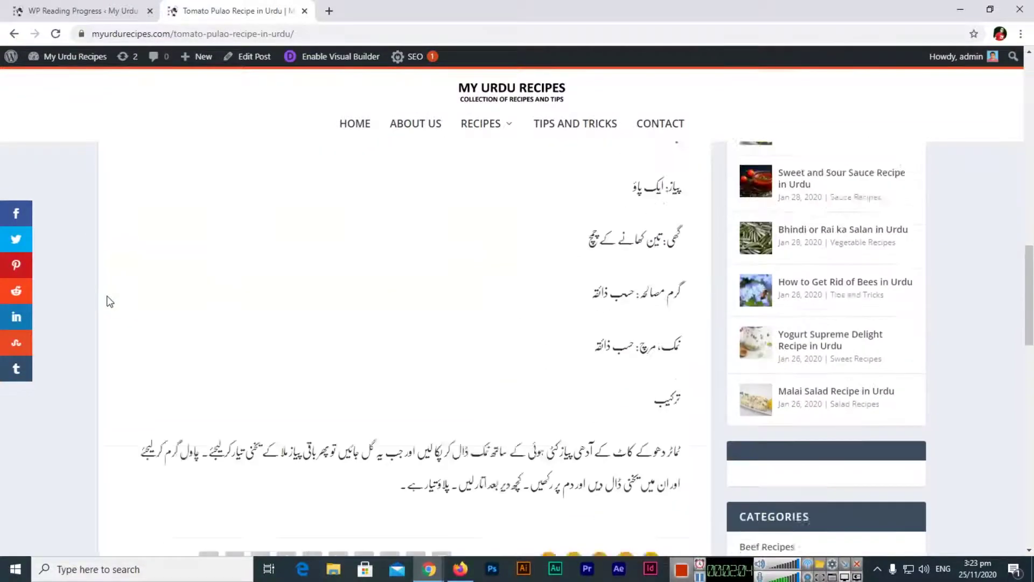
scroll(106, 302, "up", 12)
scroll(101, 312, "up", 5)
Return to the WordPress admin and open the admin user's profile for editing in a new browser tab.
left_click(83, 11)
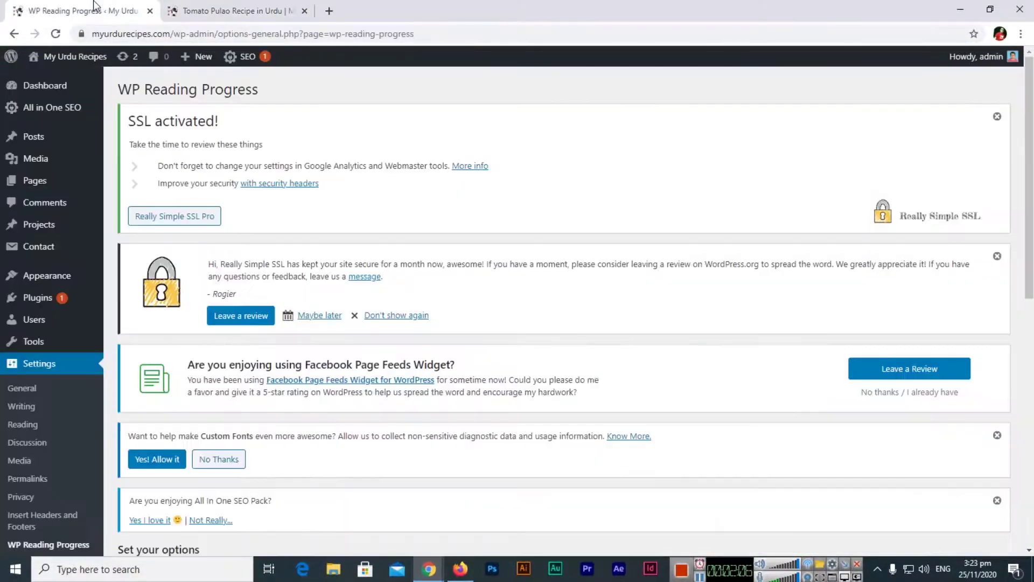
mouse_move(976, 56)
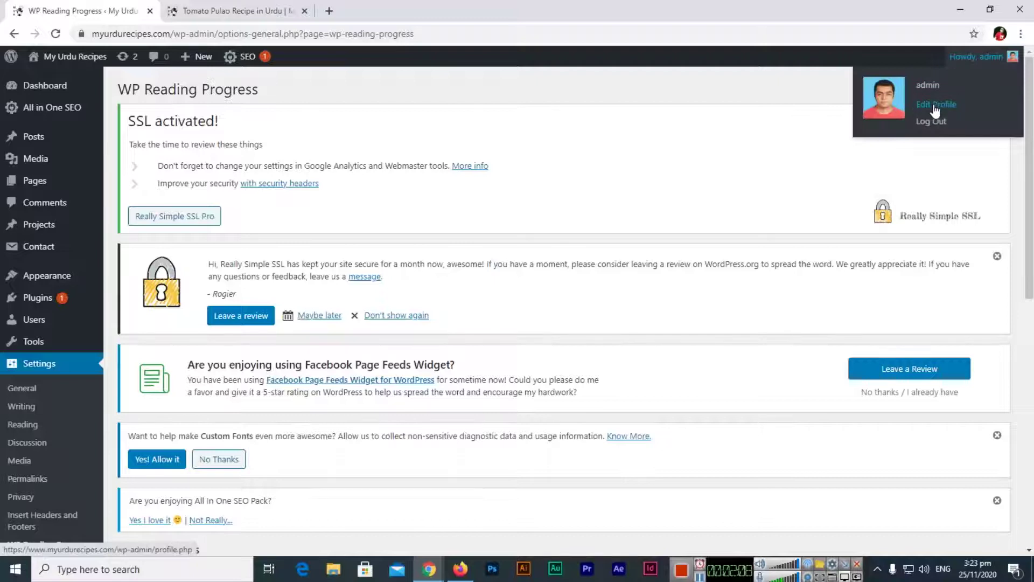
right_click(941, 105)
left_click(894, 116)
left_click(239, 6)
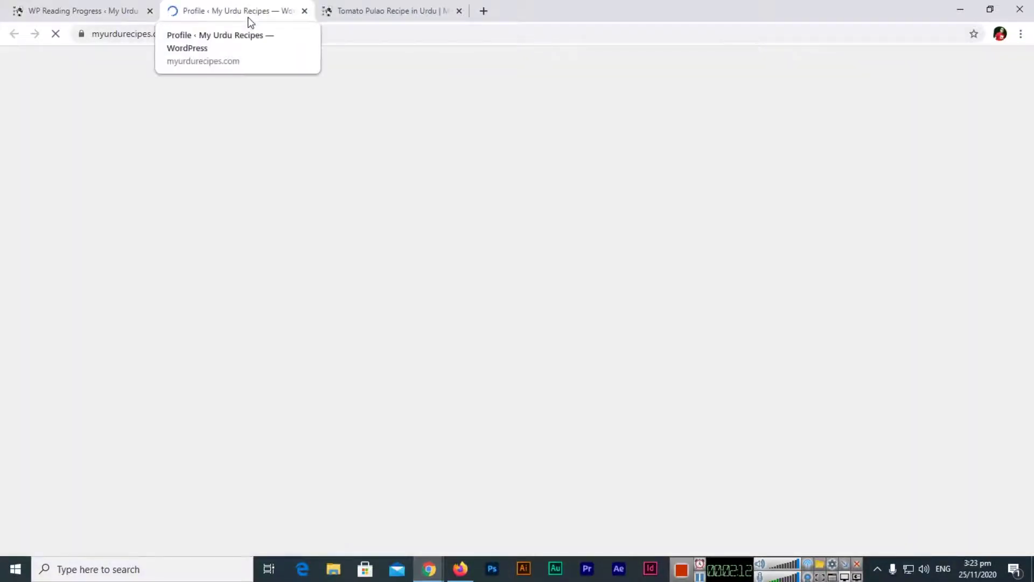
Disable "Show Toolbar when viewing site" in the profile's personal options and update the profile.
scroll(255, 245, "down", 8)
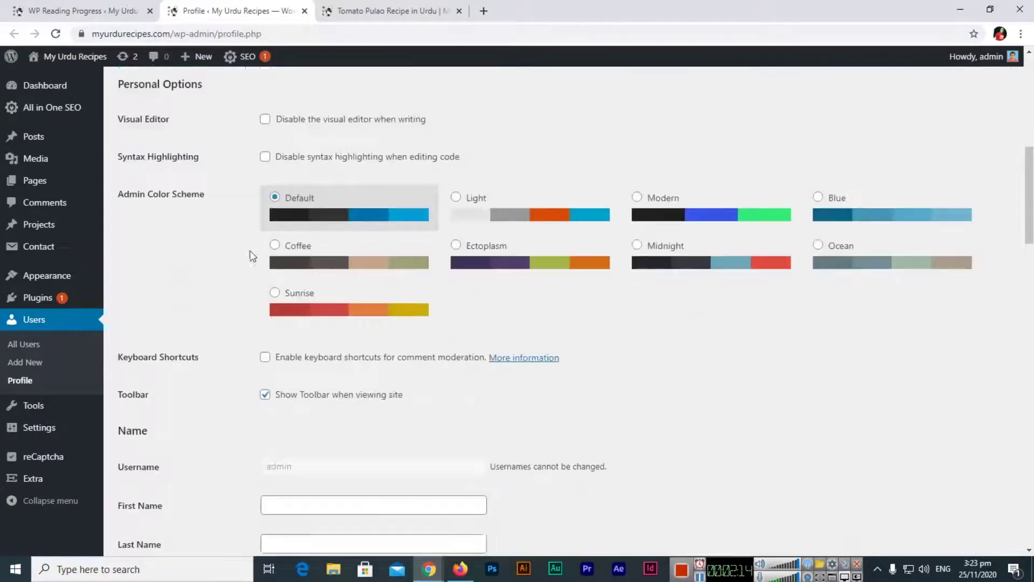
scroll(283, 367, "down", 1)
left_click(264, 342)
scroll(194, 372, "down", 3)
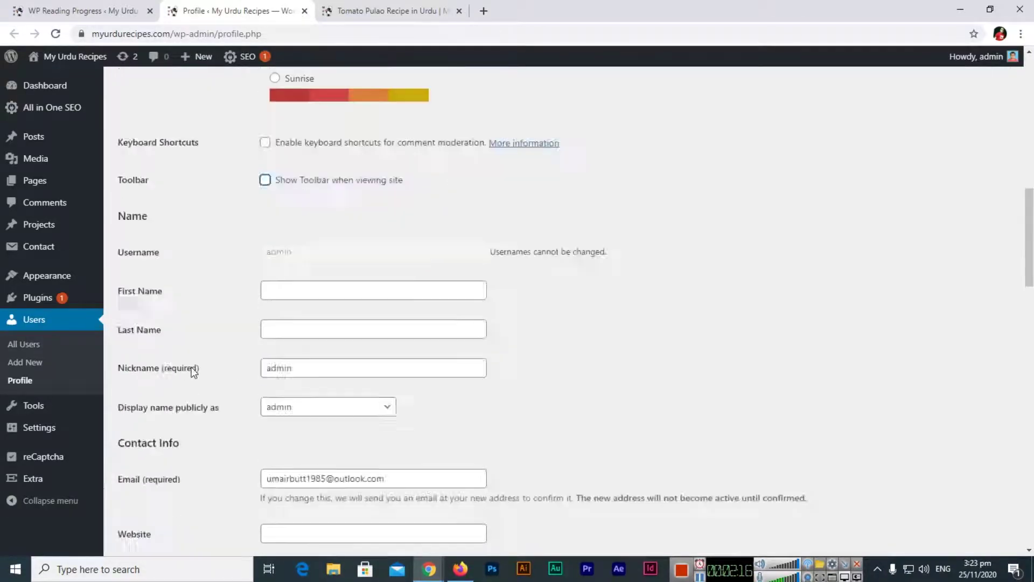
scroll(195, 370, "down", 15)
left_click(154, 492)
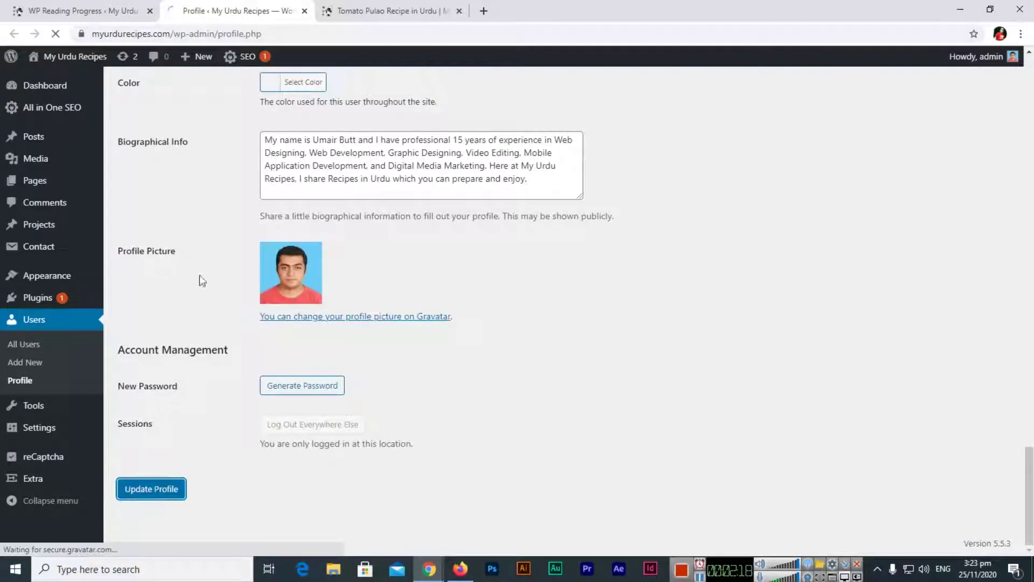
Reload the Tomato Pulao recipe post and check the progress bar with the admin toolbar hidden.
left_click(387, 11)
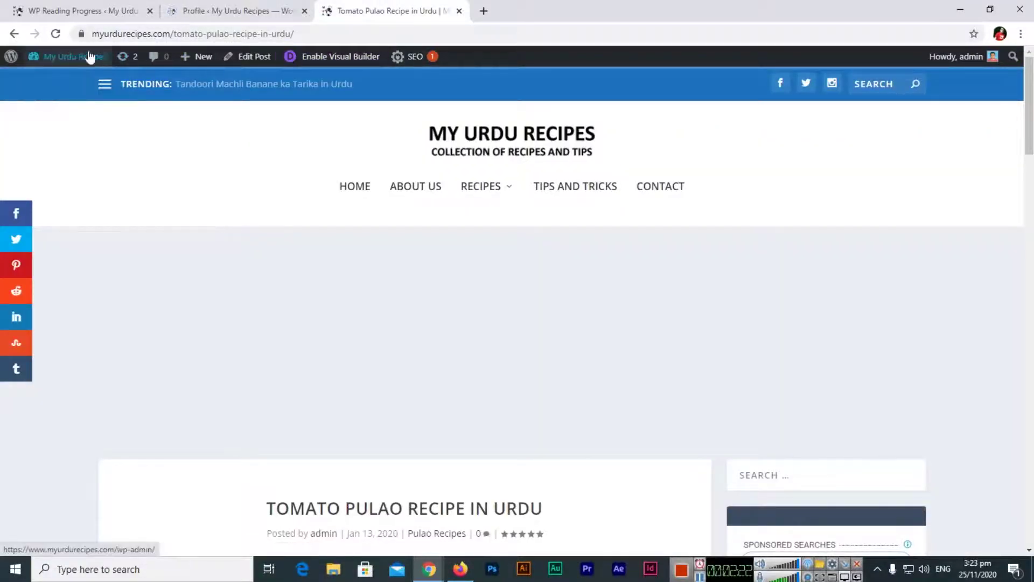
left_click(56, 34)
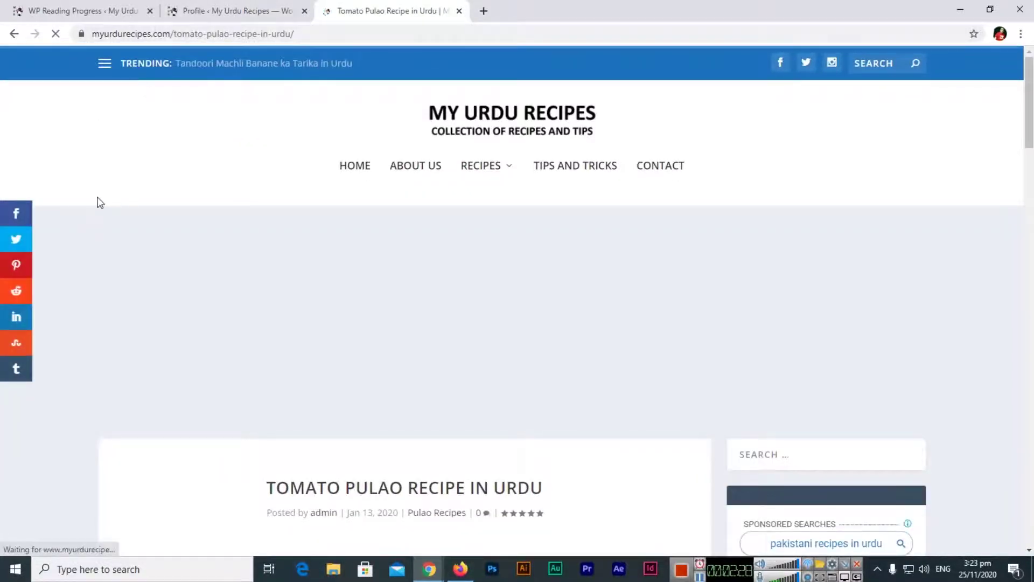
scroll(99, 197, "down", 4)
scroll(93, 196, "down", 5)
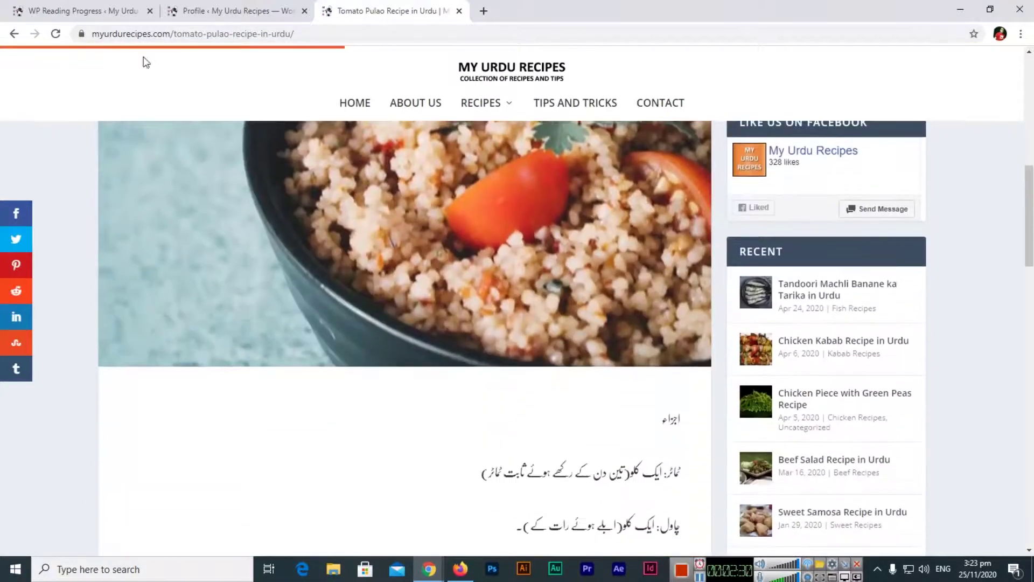
scroll(215, 172, "down", 2)
scroll(221, 188, "down", 3)
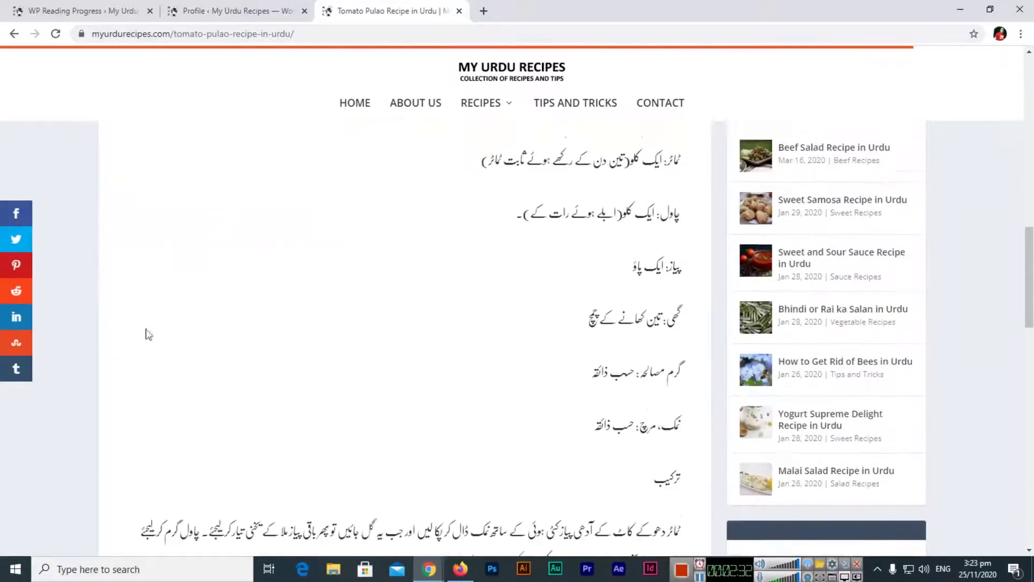
scroll(150, 330, "up", 10)
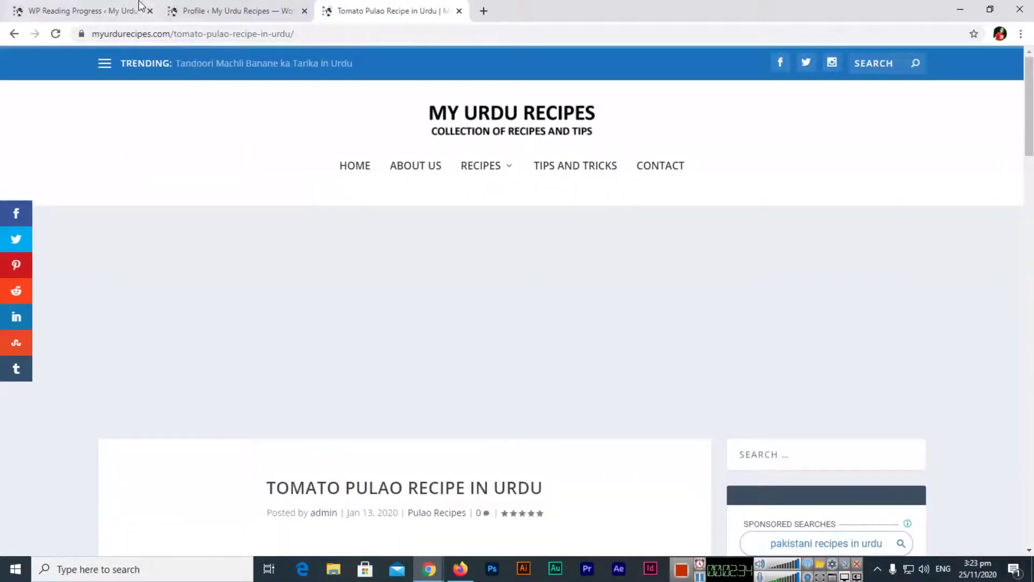
Review the options on the WP Reading Progress settings page and close the Profile browser tab.
left_click(91, 10)
scroll(215, 338, "down", 7)
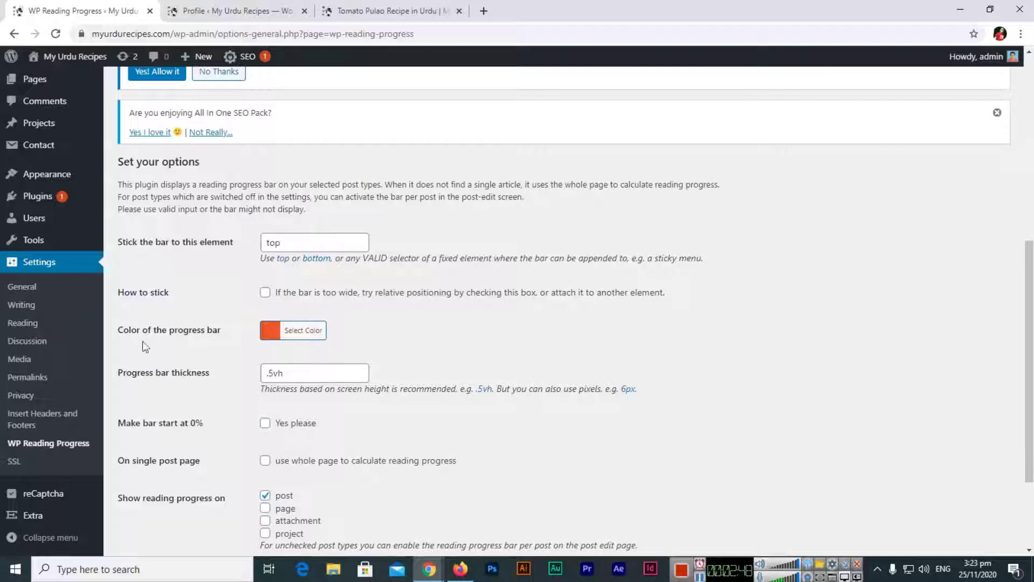
left_click(231, 10)
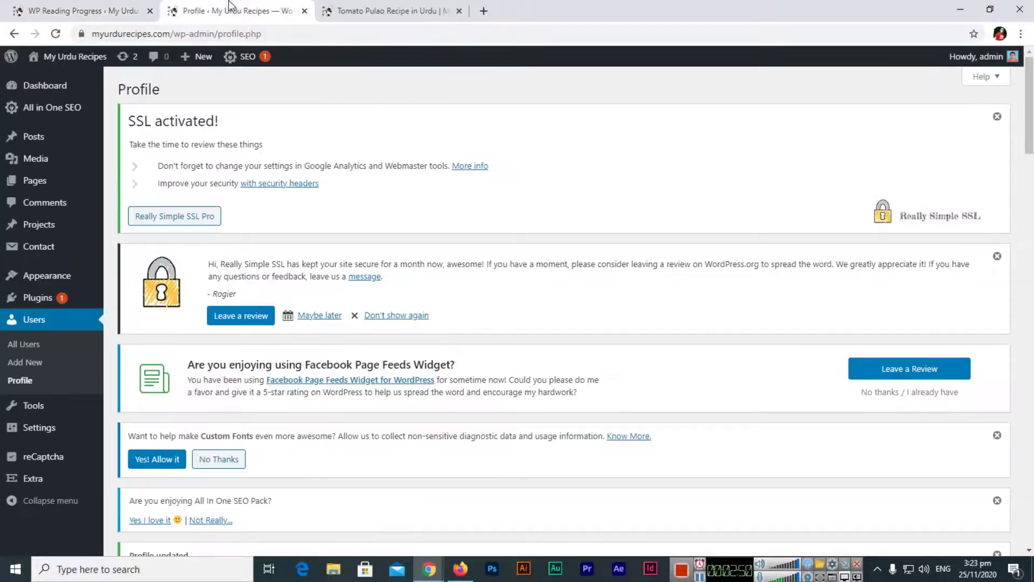
left_click(357, 7)
left_click(304, 11)
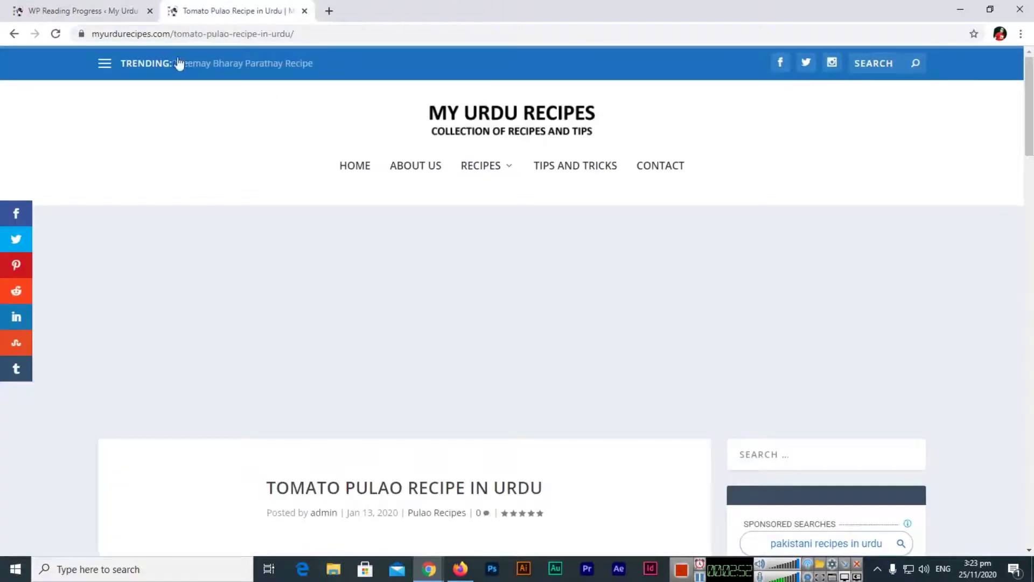
Set the color of the progress bar to blue #1e73be in the WP Reading Progress settings.
left_click(30, 9)
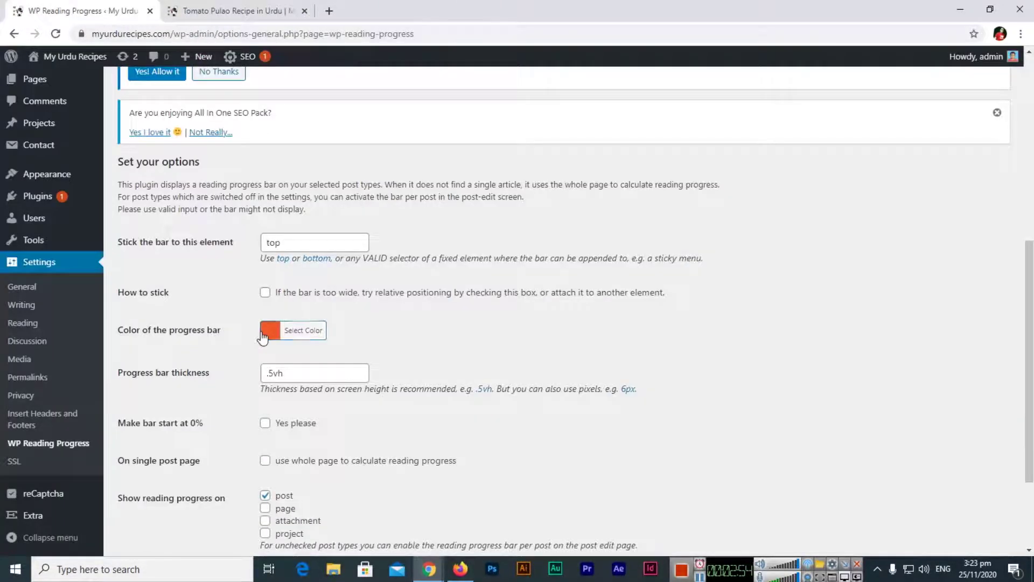
left_click(264, 334)
left_click(364, 481)
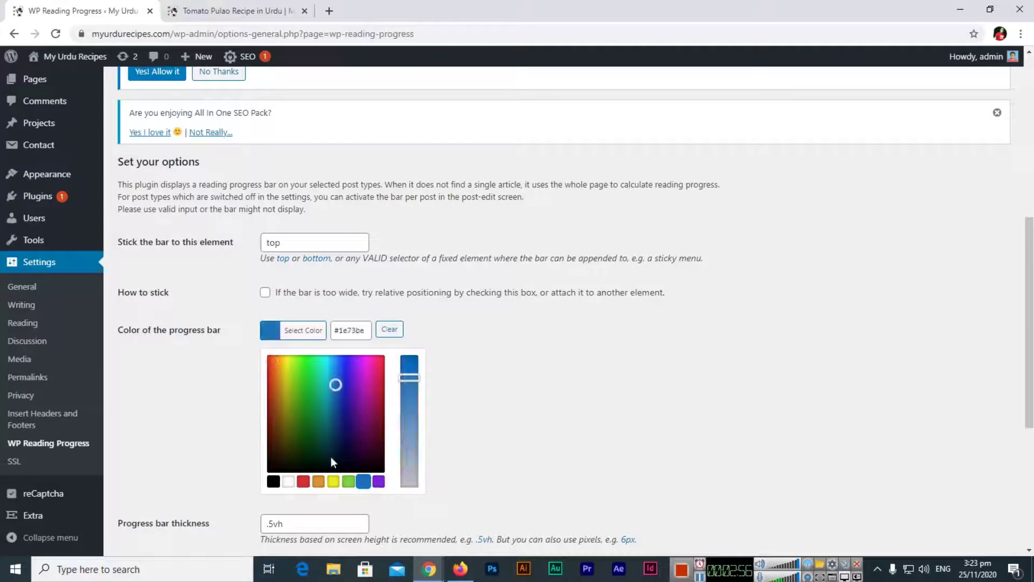
Close the color picker and save the WP Reading Progress settings with the blue bar color.
left_click(201, 361)
scroll(209, 352, "down", 3)
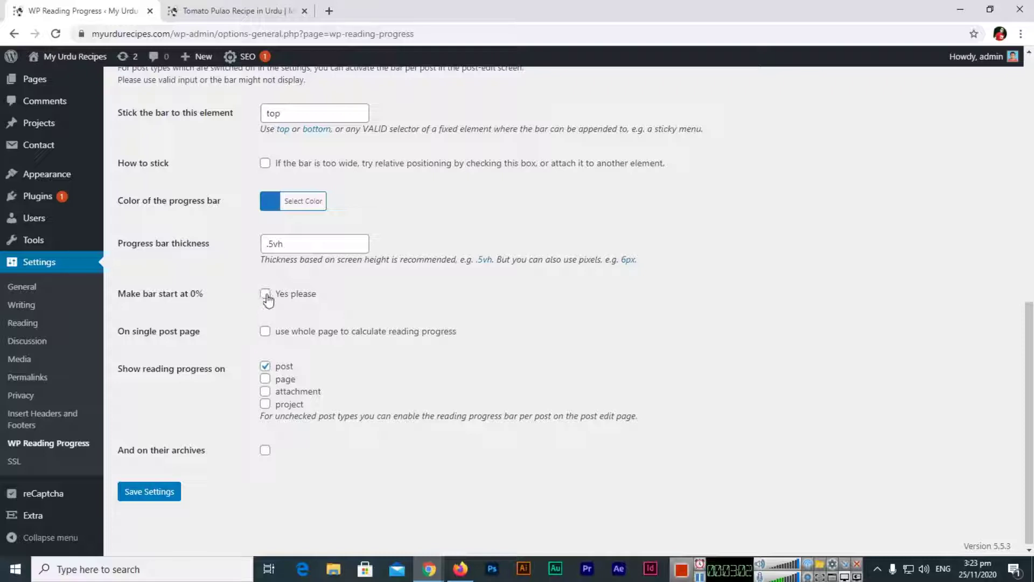
left_click(153, 495)
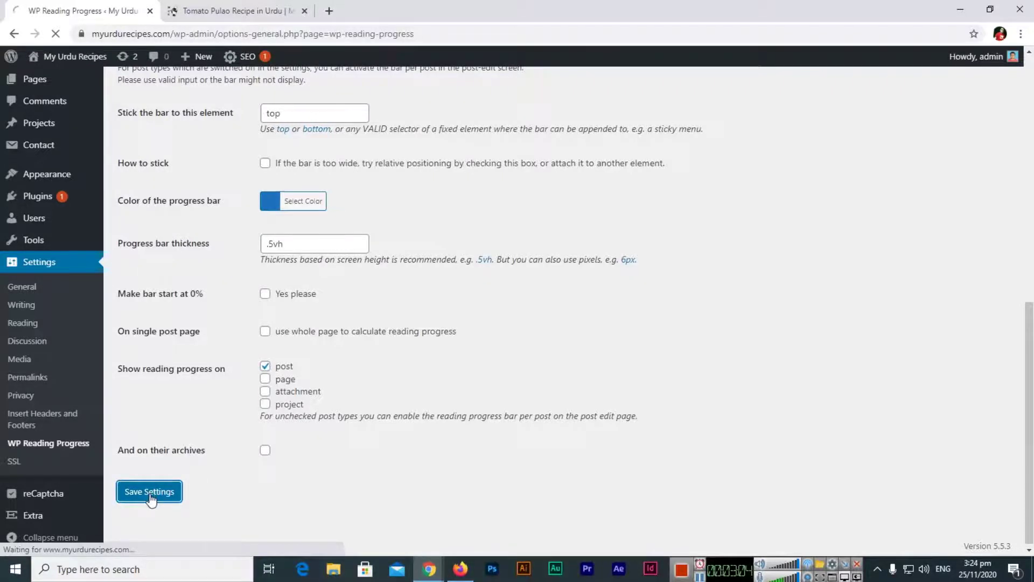
Reload the Tomato Pulao recipe post and check the color of the progress bar along the article.
left_click(202, 7)
left_click(60, 11)
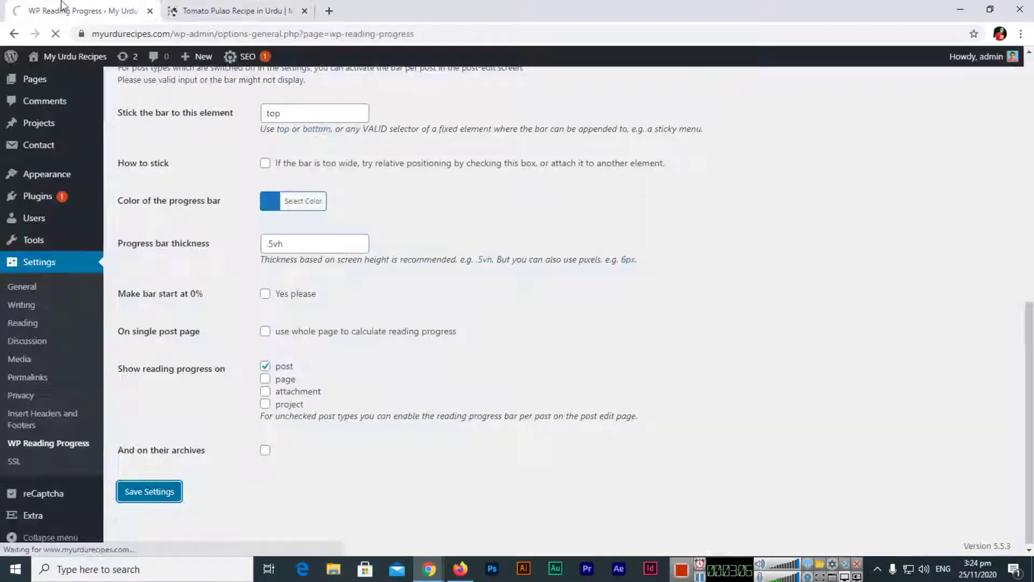
left_click(202, 7)
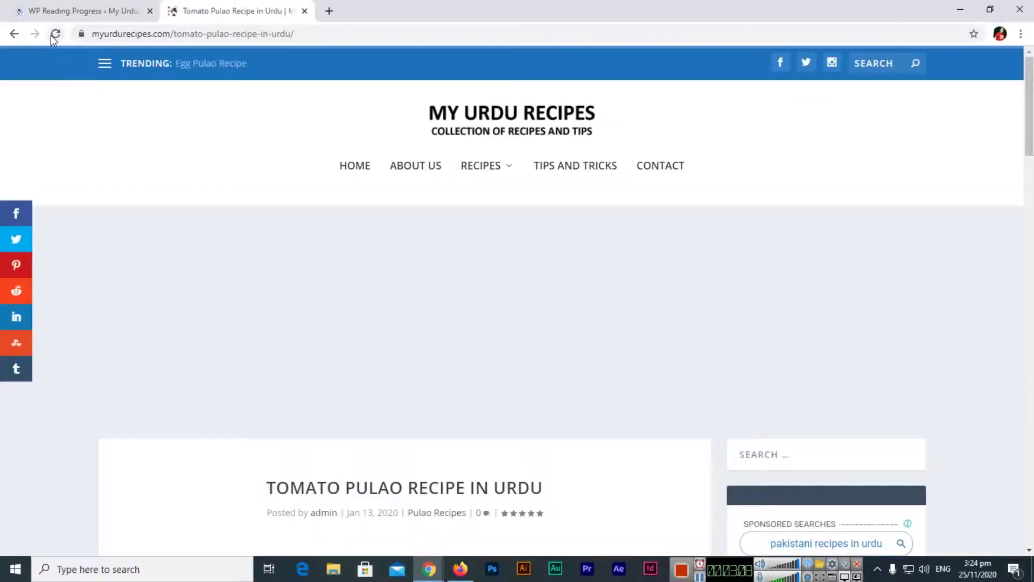
scroll(108, 188, "down", 8)
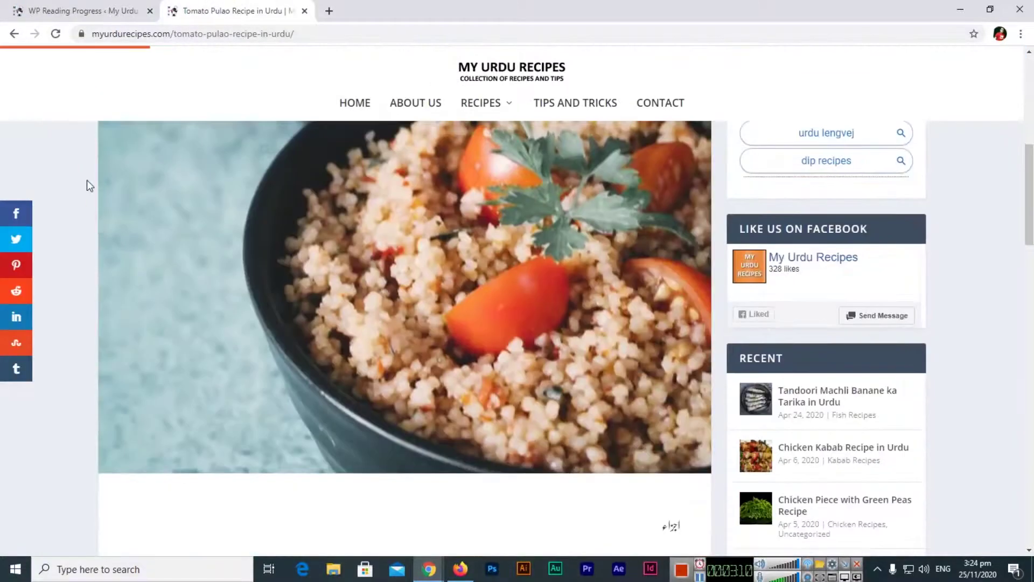
scroll(86, 184, "up", 5)
scroll(86, 172, "up", 2)
left_click(56, 33)
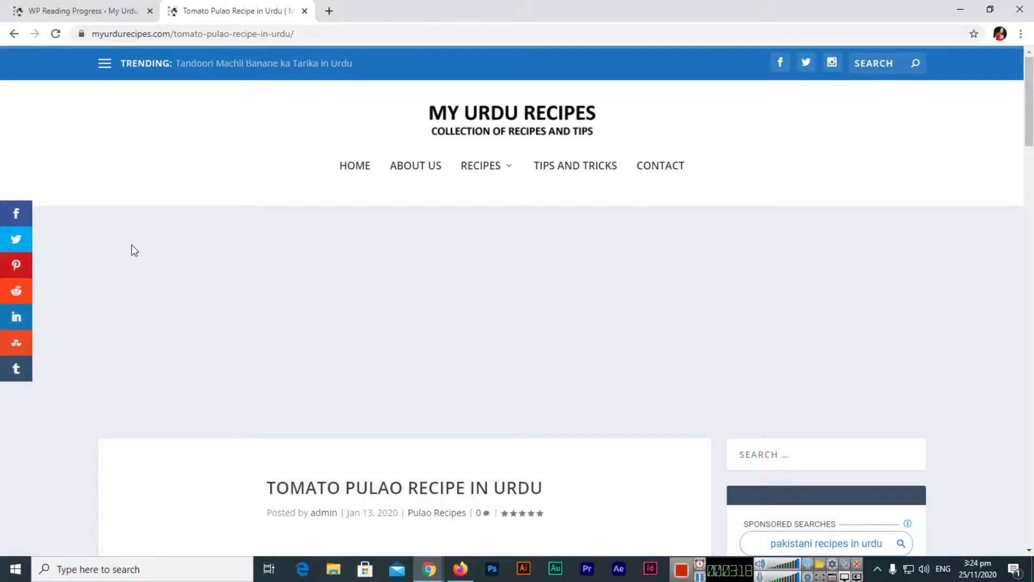
scroll(132, 244, "down", 8)
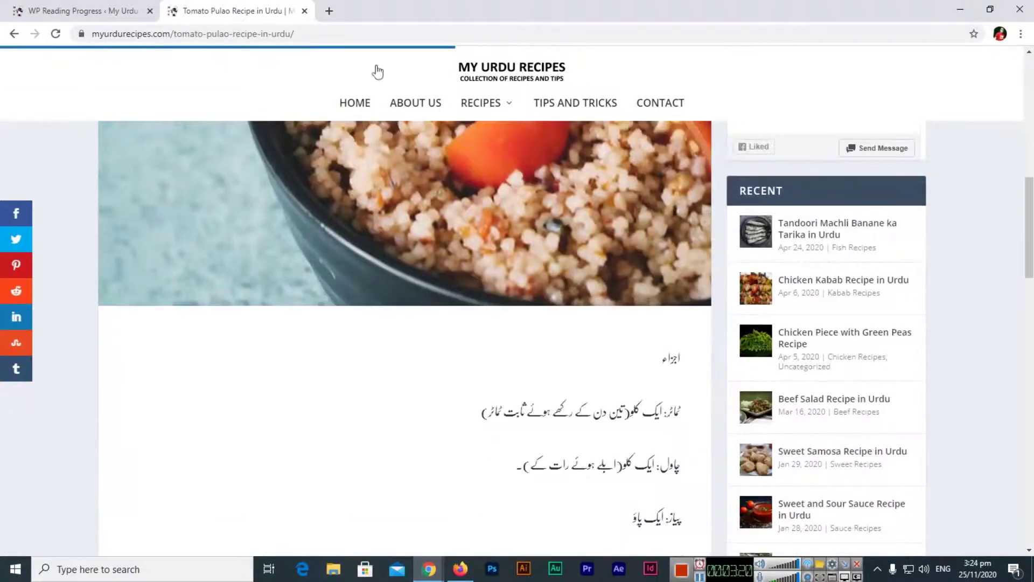
scroll(385, 118, "down", 3)
scroll(172, 248, "up", 6)
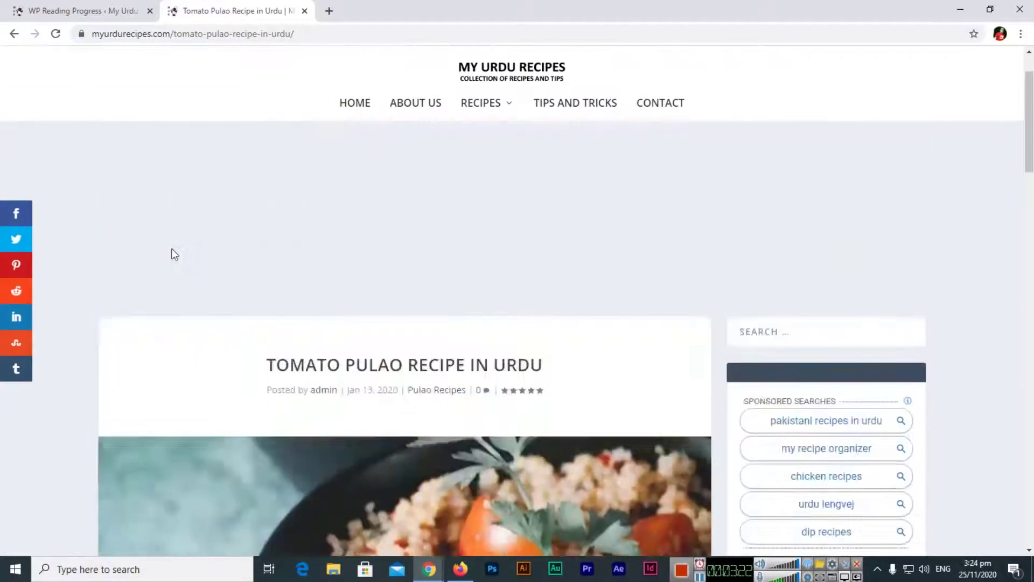
Enable "Make bar start at 0%" in the WP Reading Progress settings and save the settings.
key("ctrl+shift+Tab")
scroll(226, 329, "down", 10)
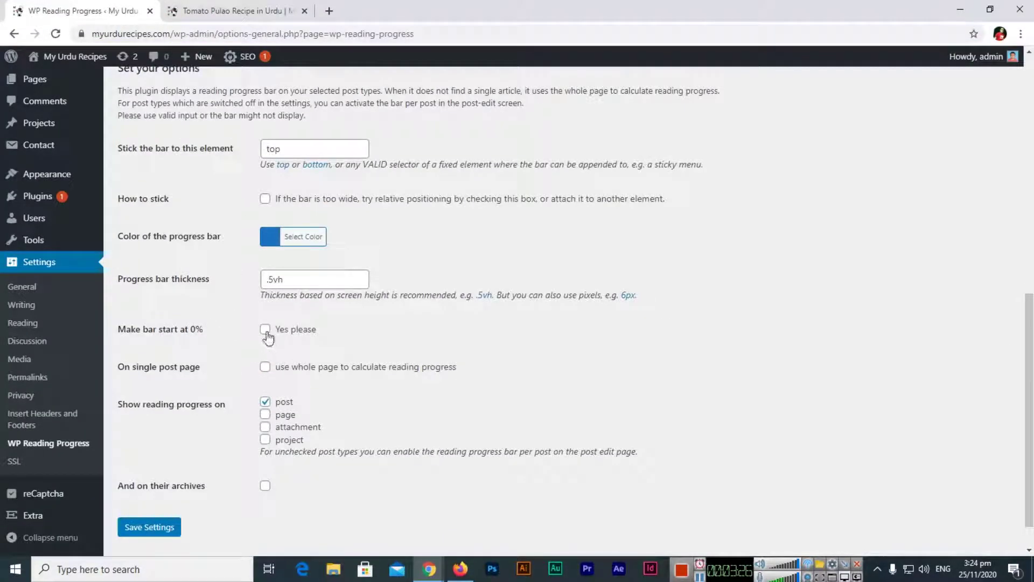
left_click(266, 330)
left_click(158, 529)
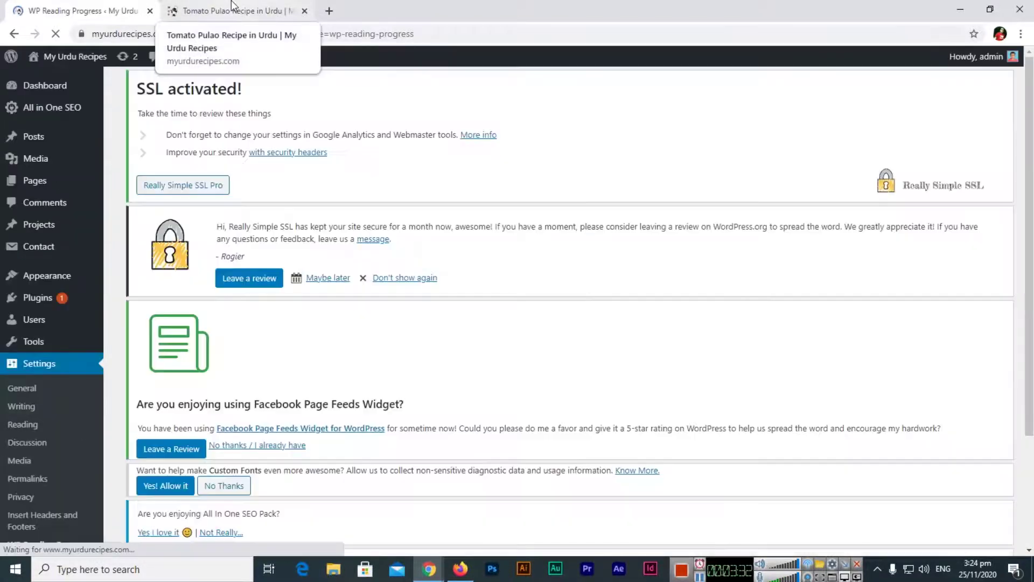
Reload the Tomato Pulao recipe post and check how the progress bar fills from the start of the article.
left_click(232, 11)
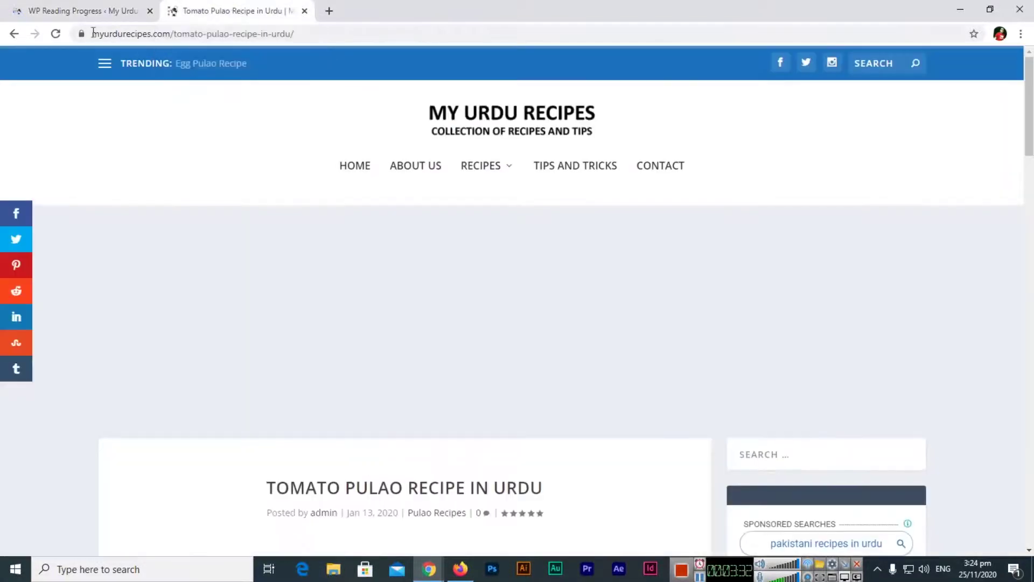
left_click(52, 36)
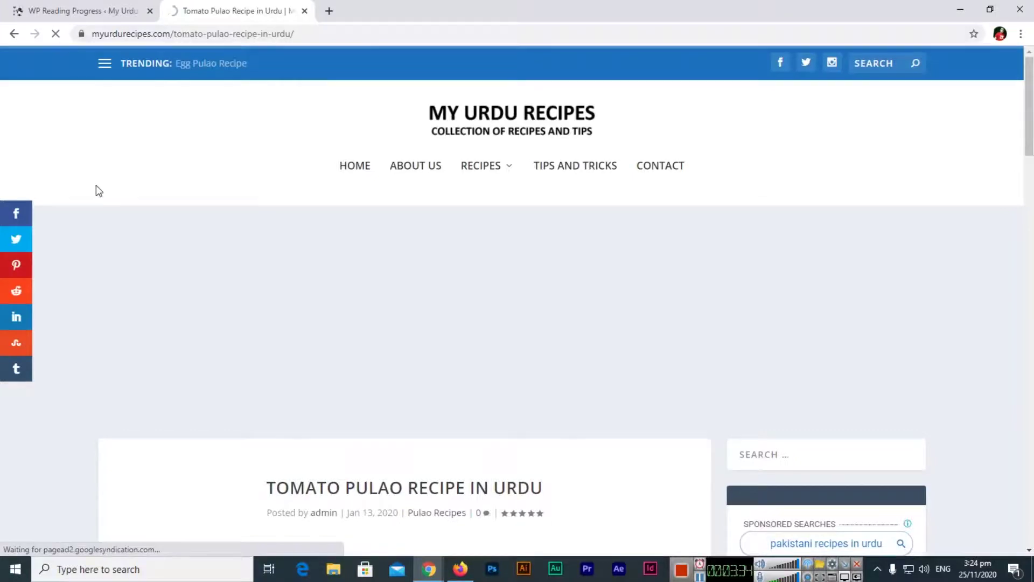
scroll(100, 188, "down", 3)
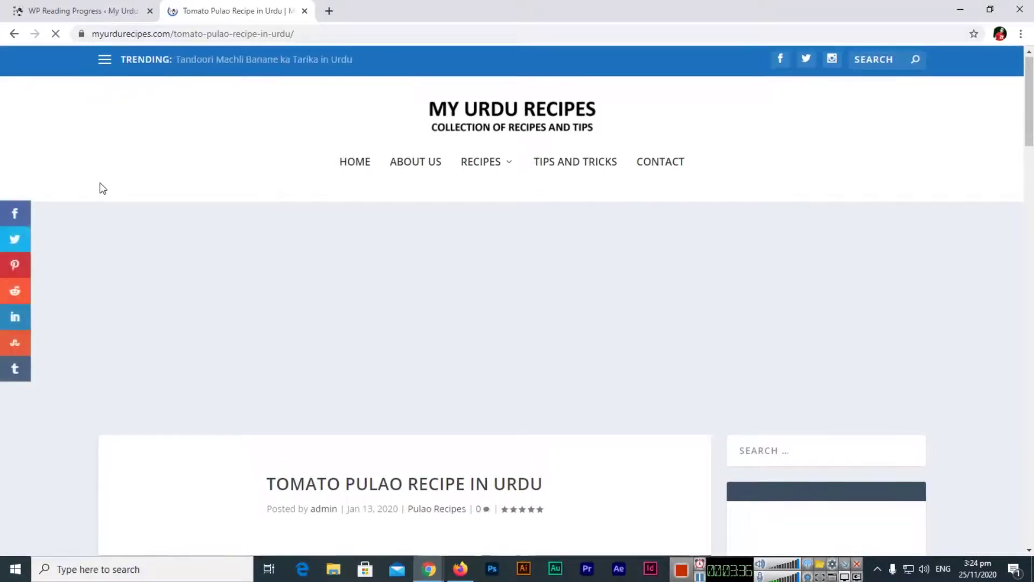
scroll(94, 187, "down", 6)
scroll(91, 191, "up", 10)
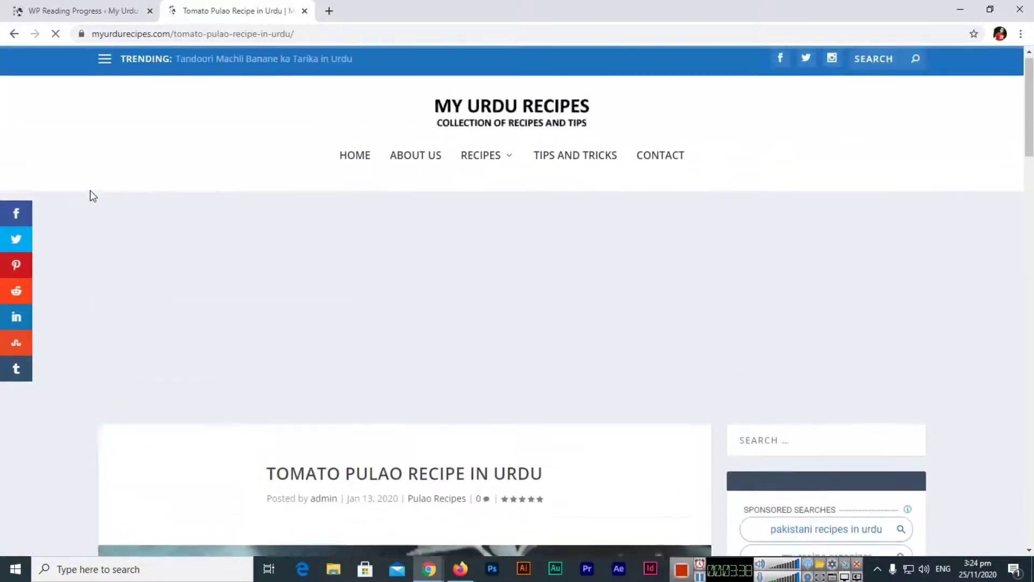
scroll(90, 195, "down", 10)
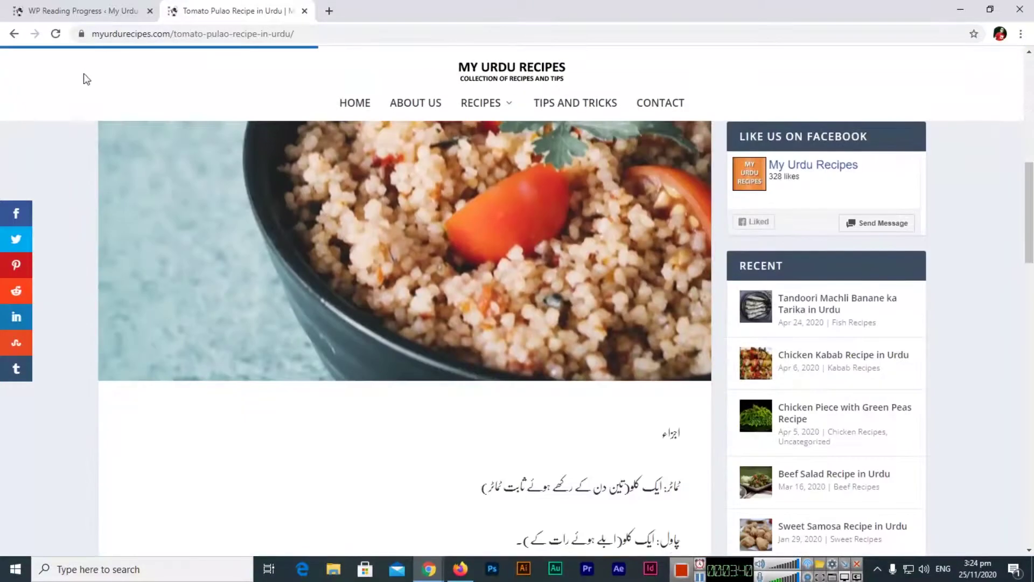
scroll(97, 203, "up", 8)
scroll(97, 205, "down", 11)
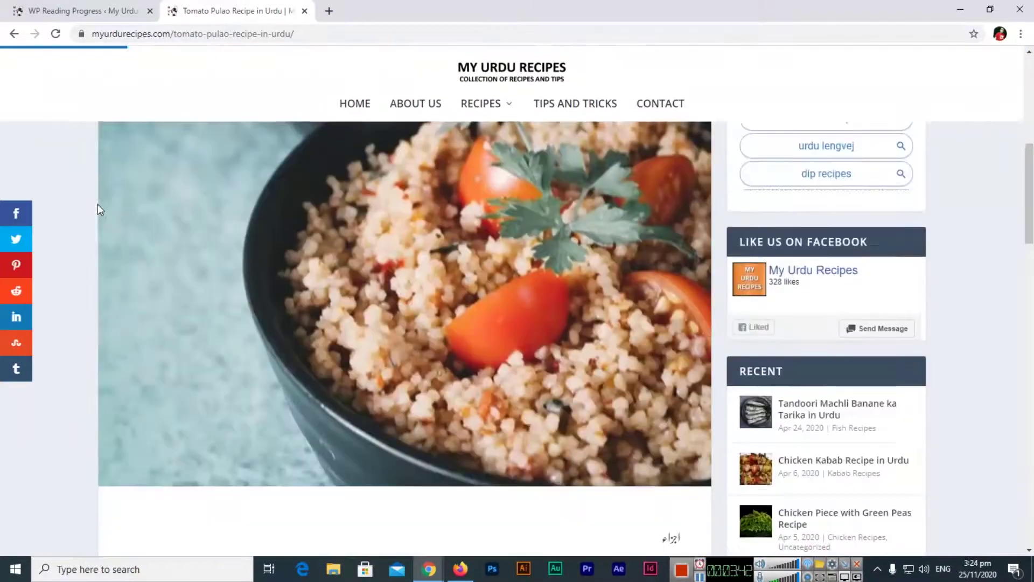
scroll(101, 211, "down", 6)
scroll(102, 212, "up", 16)
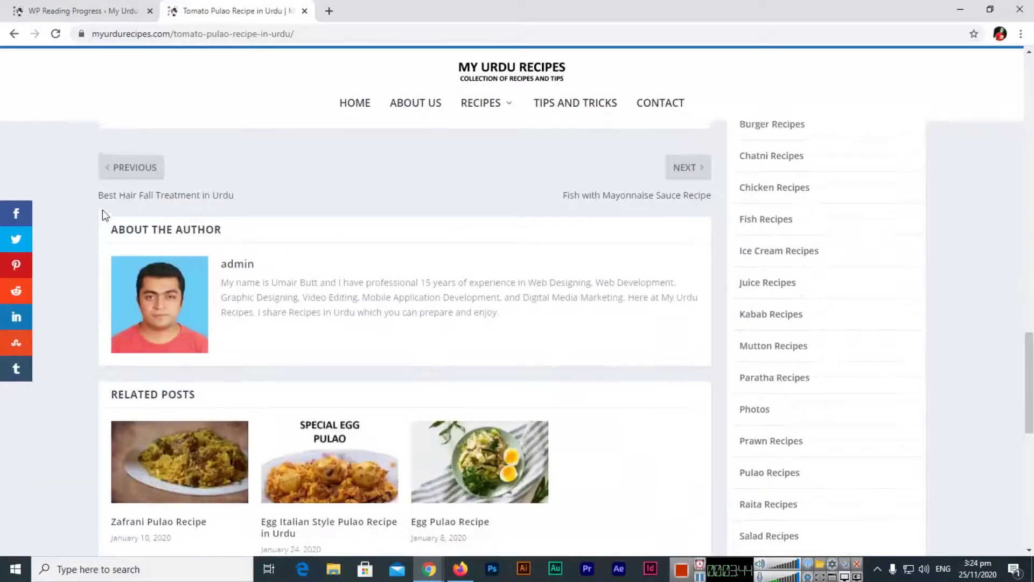
scroll(102, 212, "up", 5)
Review the "Show reading progress on" options in the plugin settings and check the bar on the recipe post again.
left_click(120, 7)
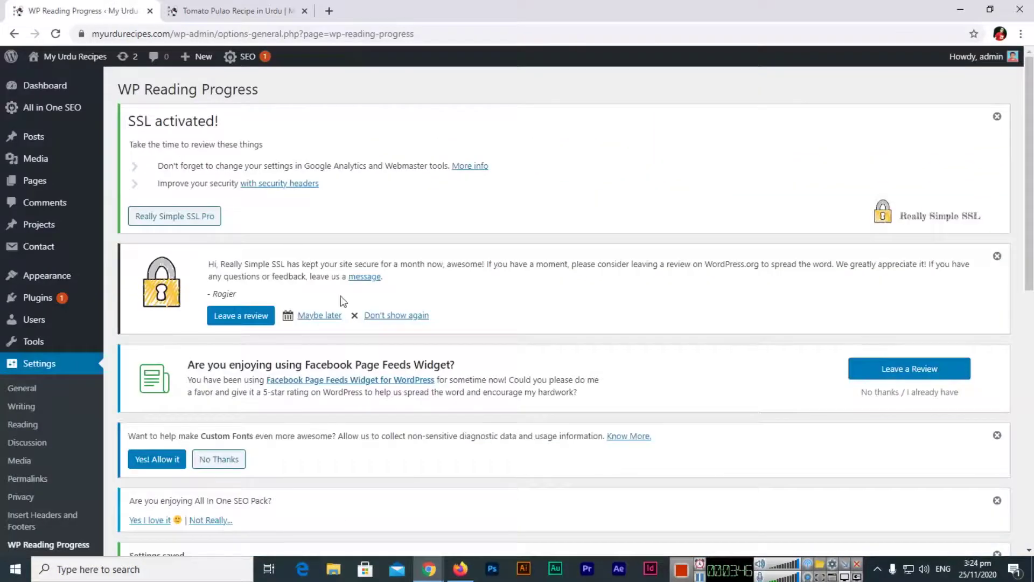
scroll(313, 299, "down", 10)
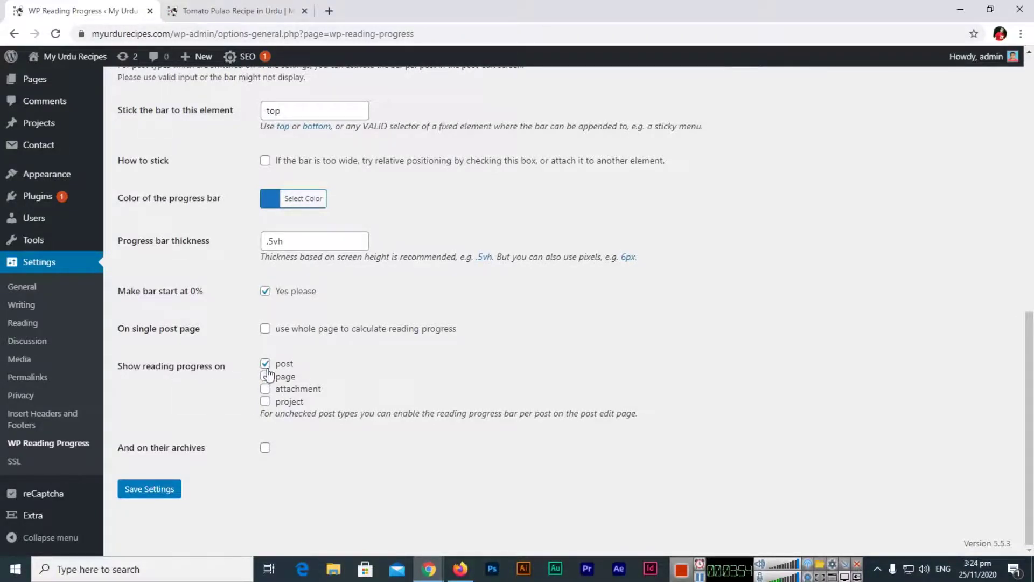
left_click(215, 11)
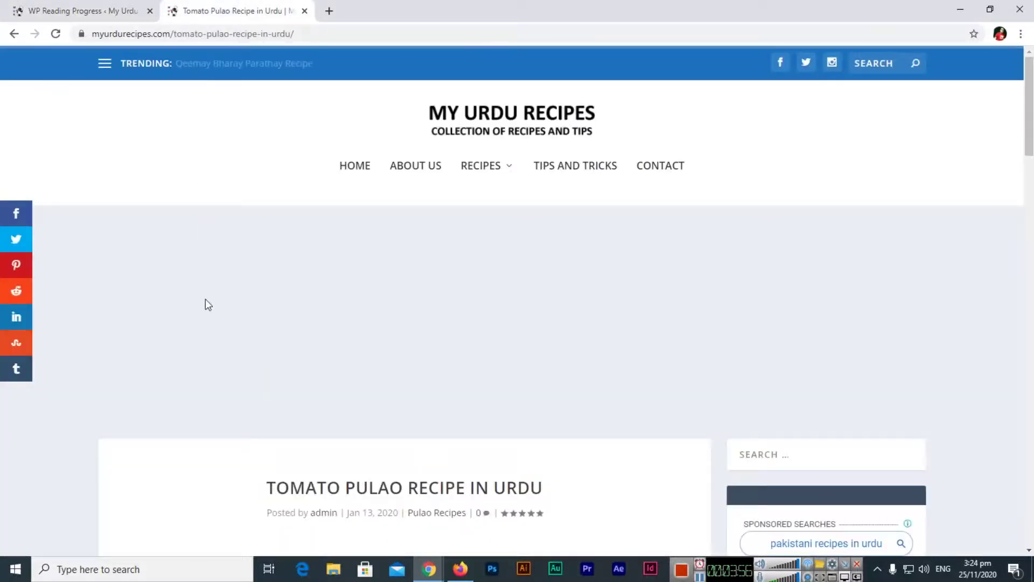
scroll(206, 299, "down", 8)
scroll(164, 303, "down", 4)
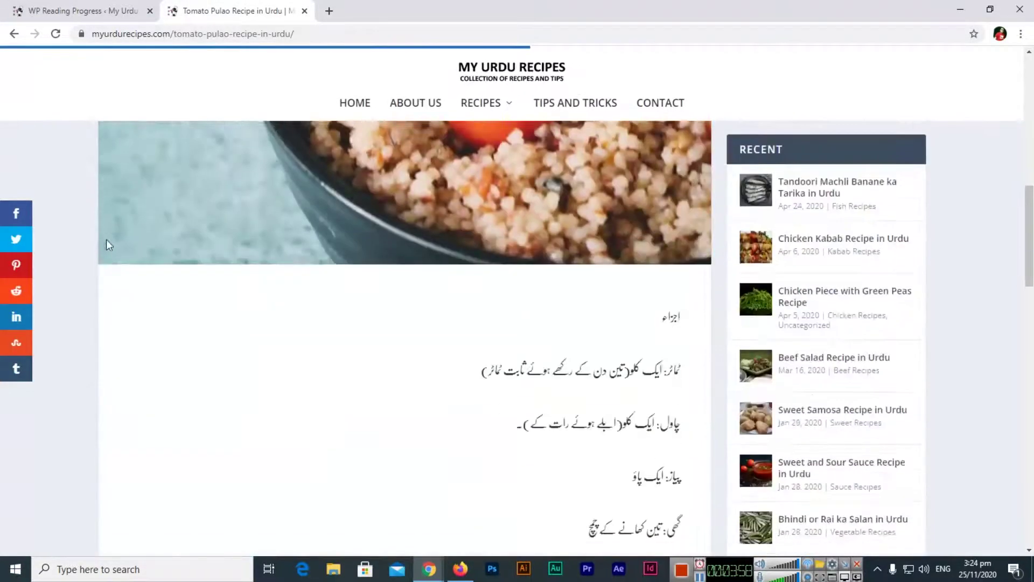
scroll(113, 302, "up", 12)
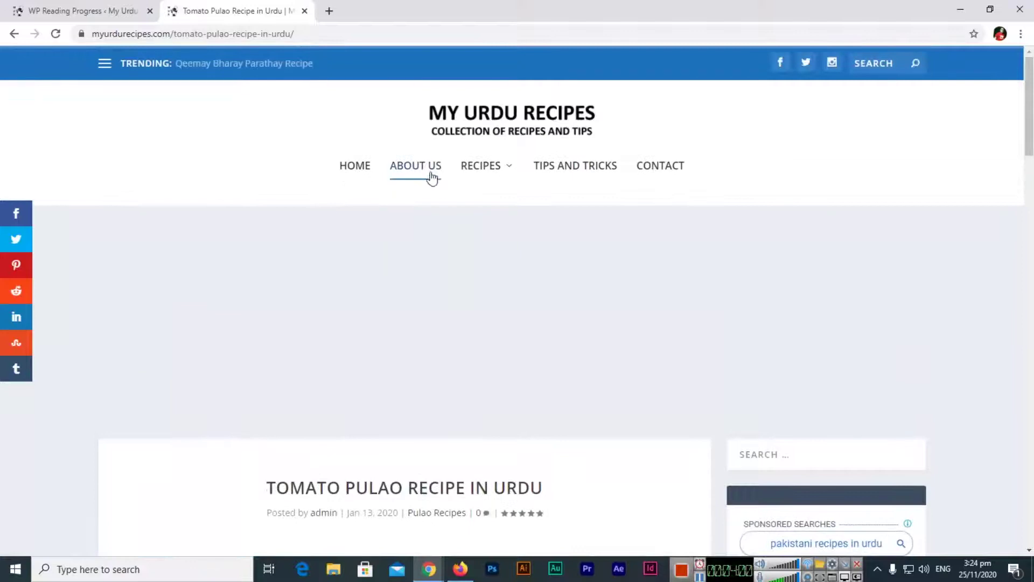
Open the site's About Us page and check whether it shows a reading progress bar.
left_click(434, 173)
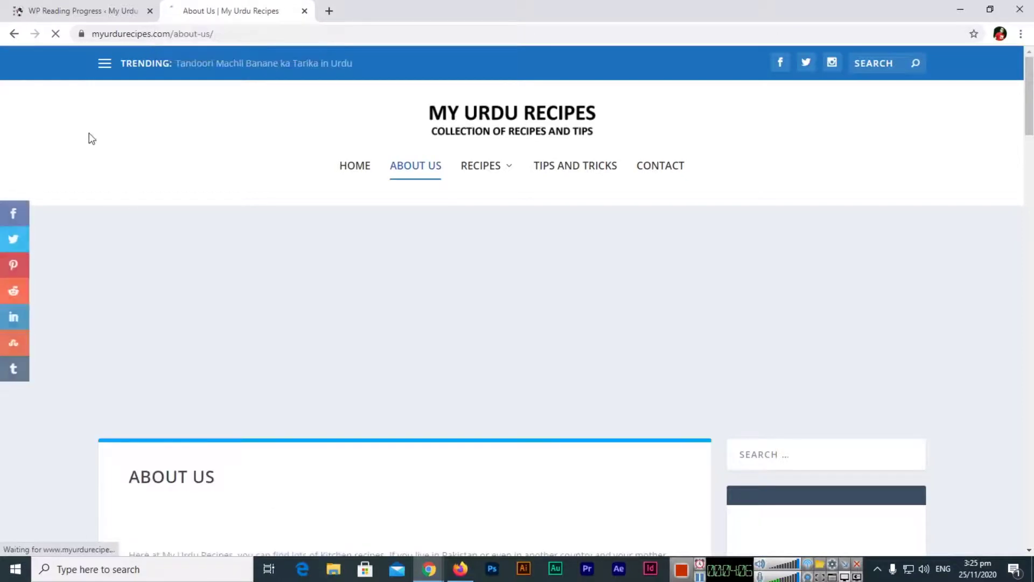
scroll(100, 226, "down", 8)
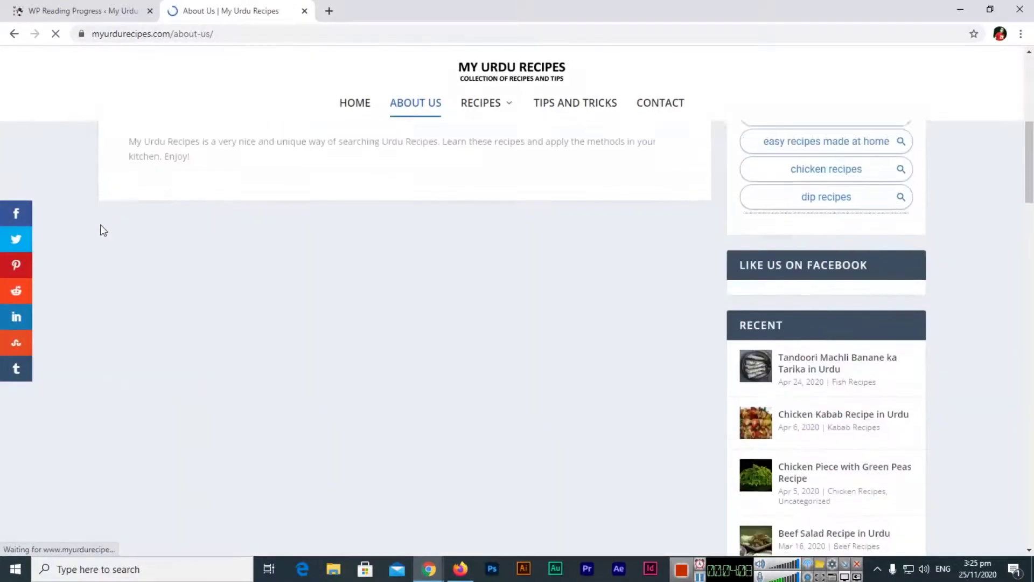
scroll(100, 264, "down", 5)
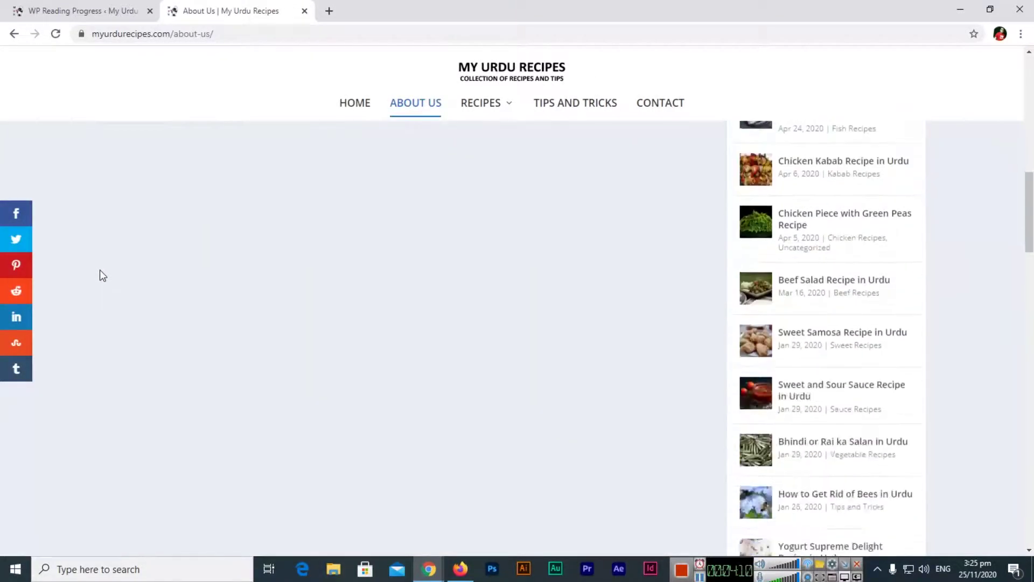
scroll(101, 275, "up", 10)
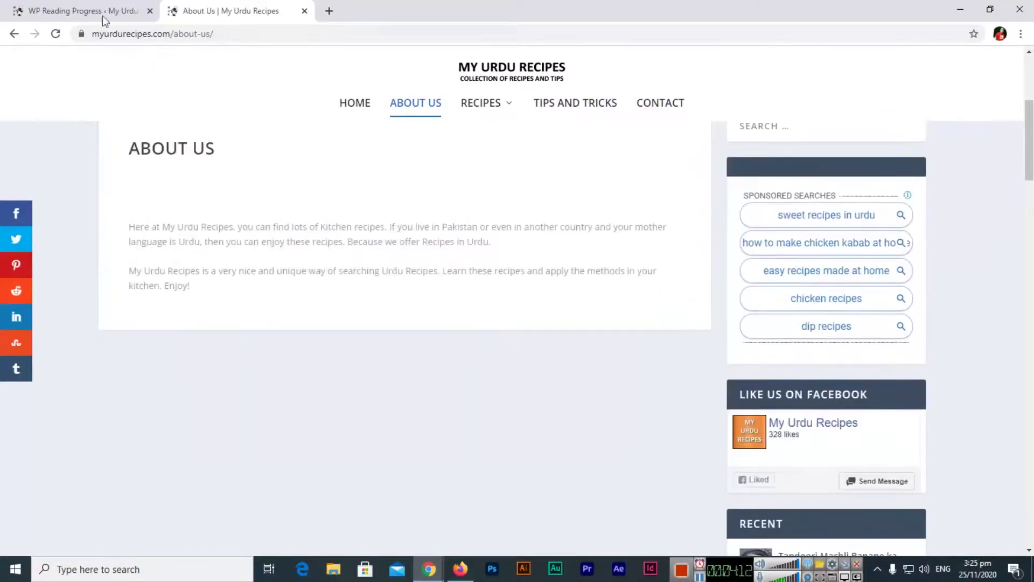
Enable reading progress for the "page" type, save the plugin settings and reload the About Us page.
left_click(143, 21)
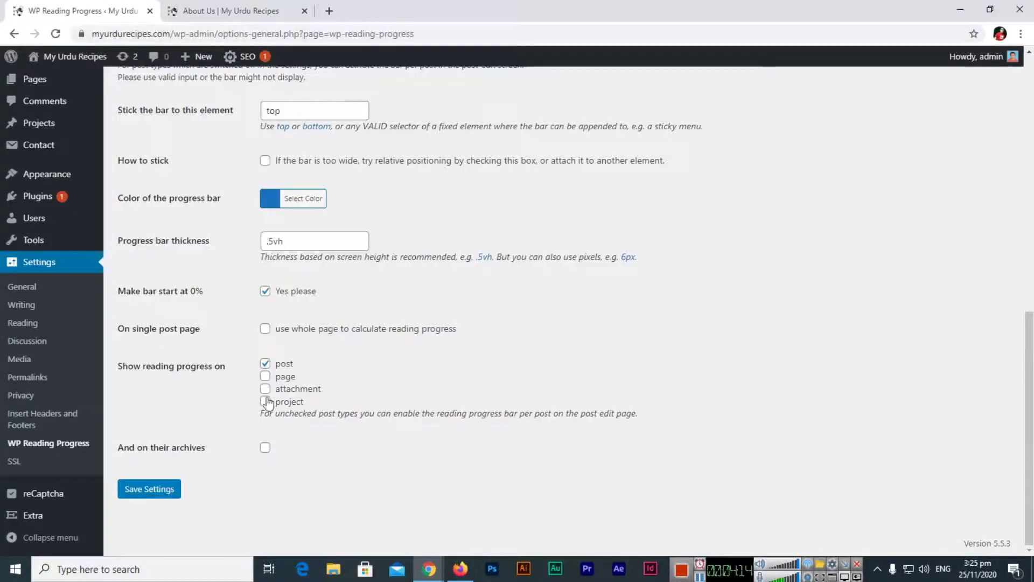
left_click(153, 492)
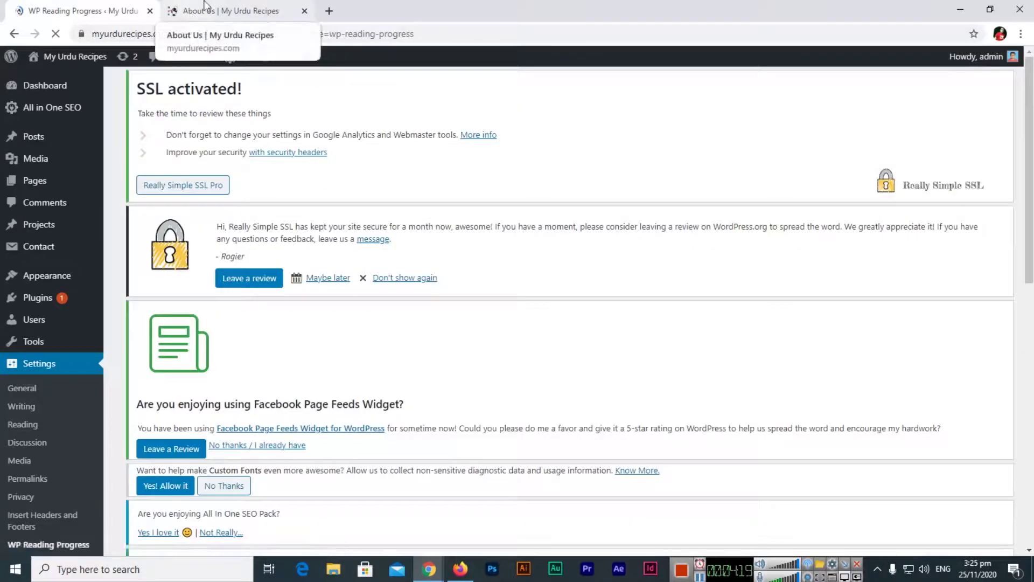
left_click(204, 11)
left_click(55, 33)
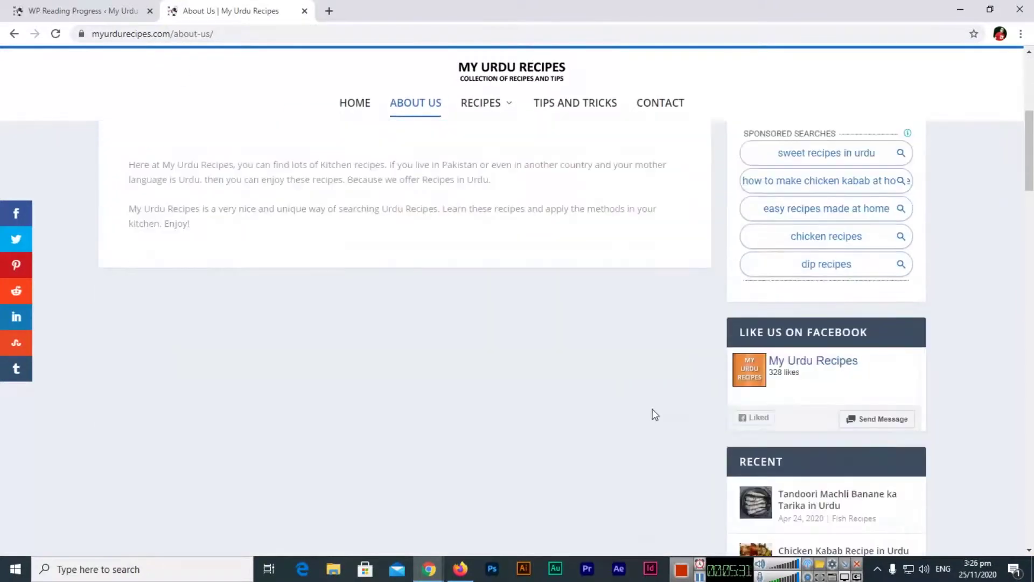
Open the site's Contact page and check the reading progress bar along its content.
left_click(663, 103)
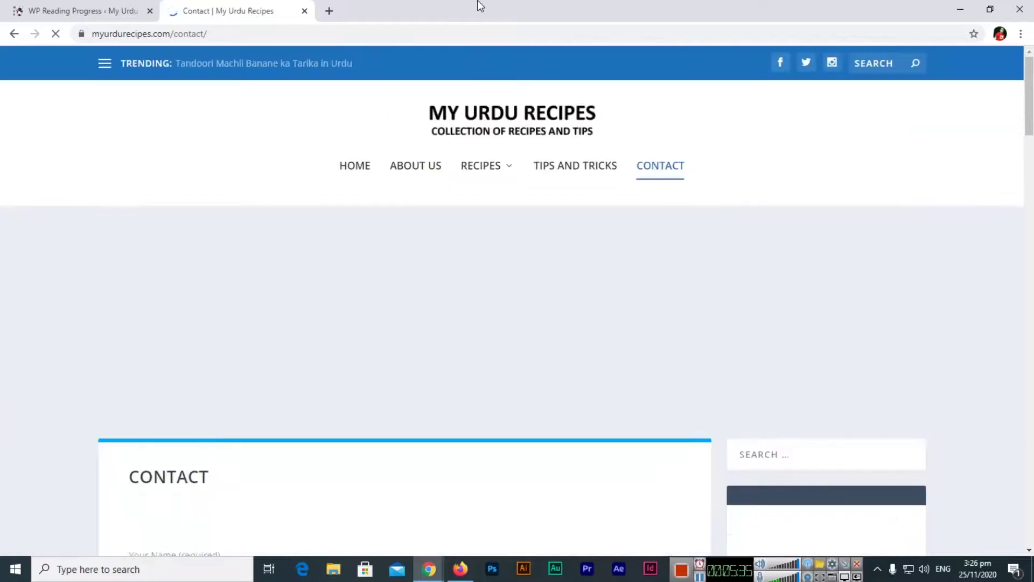
scroll(127, 207, "down", 5)
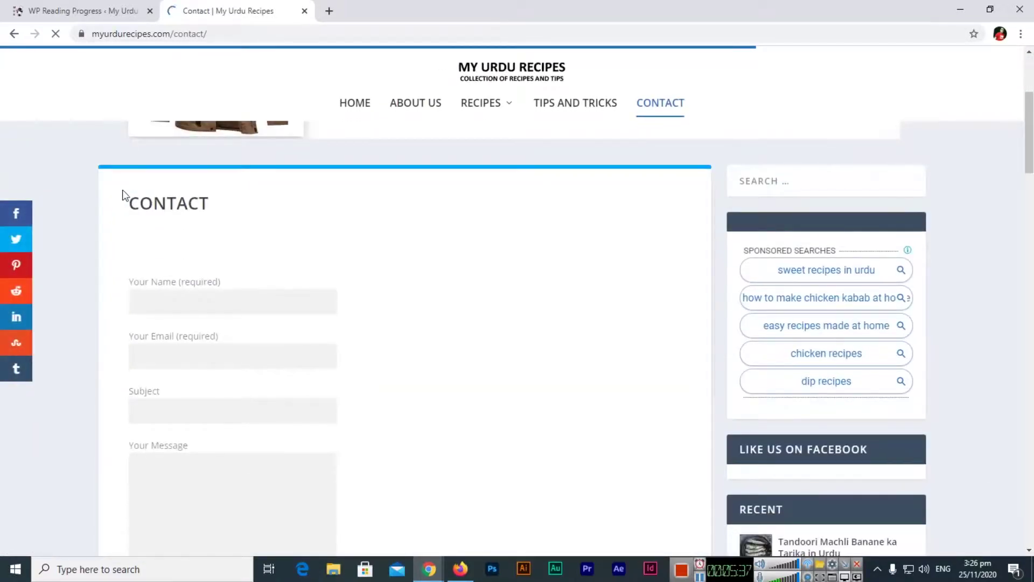
scroll(258, 171, "up", 4)
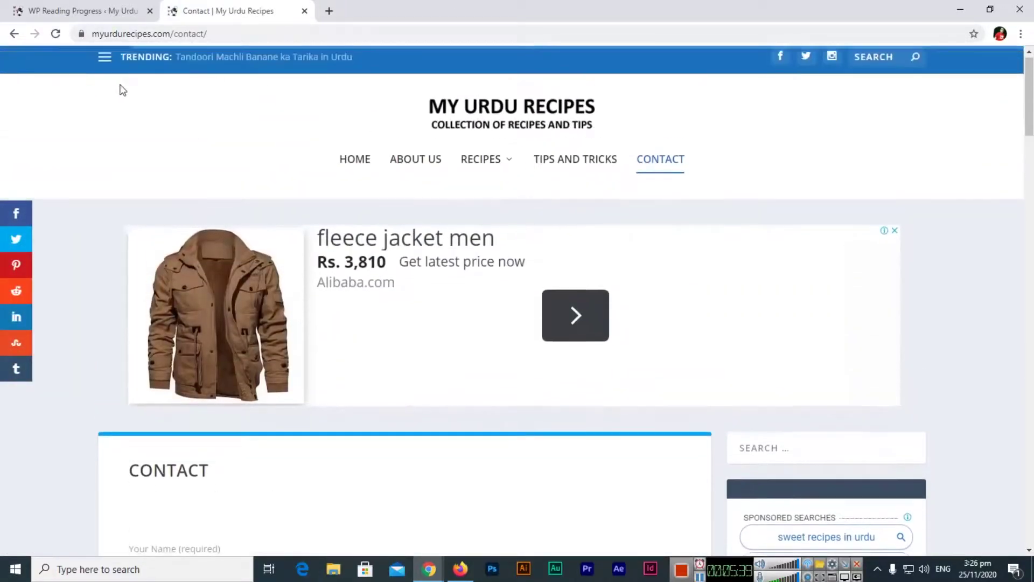
scroll(141, 103, "down", 10)
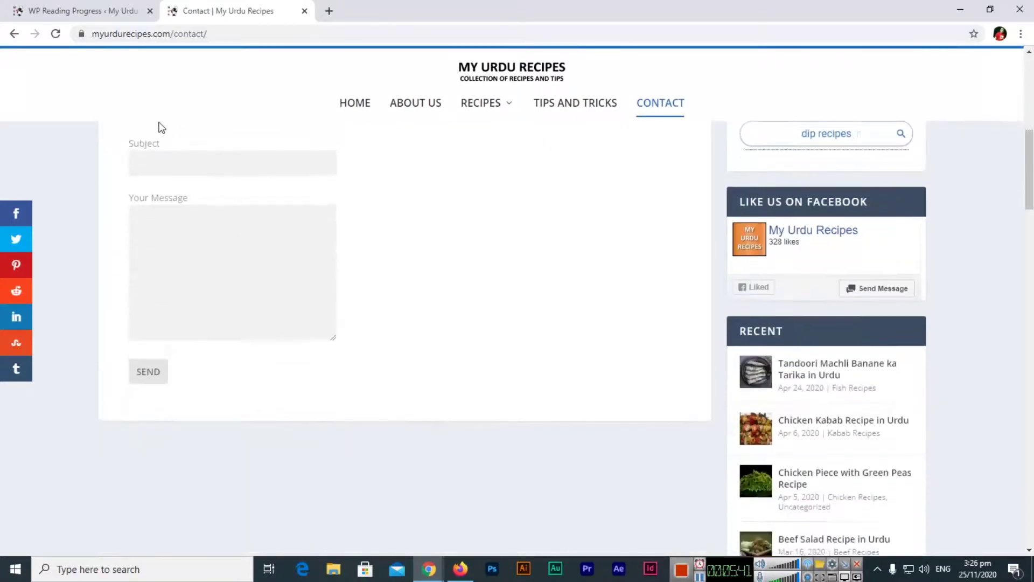
scroll(158, 127, "up", 7)
scroll(161, 128, "down", 12)
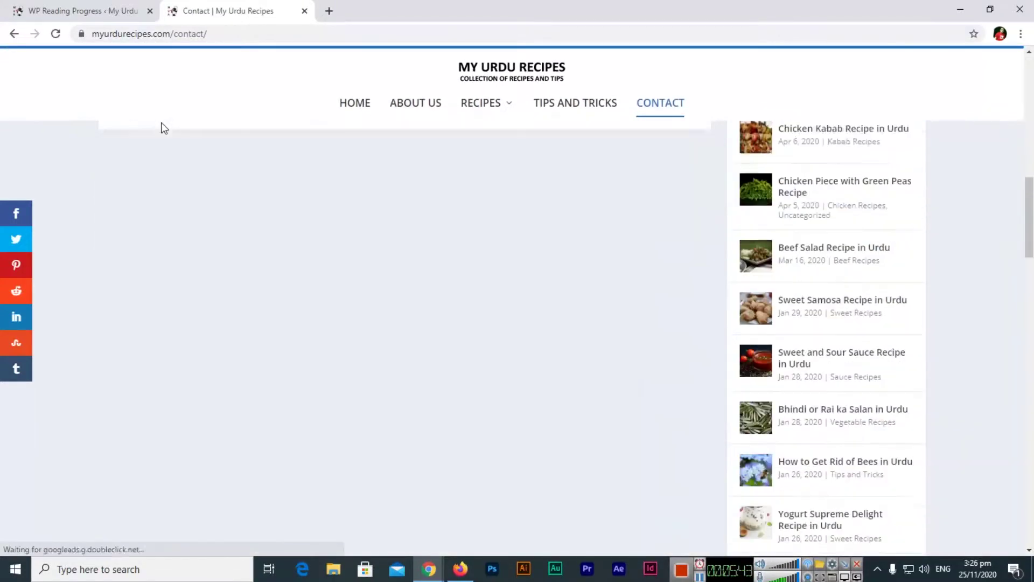
scroll(164, 127, "down", 2)
scroll(164, 127, "up", 5)
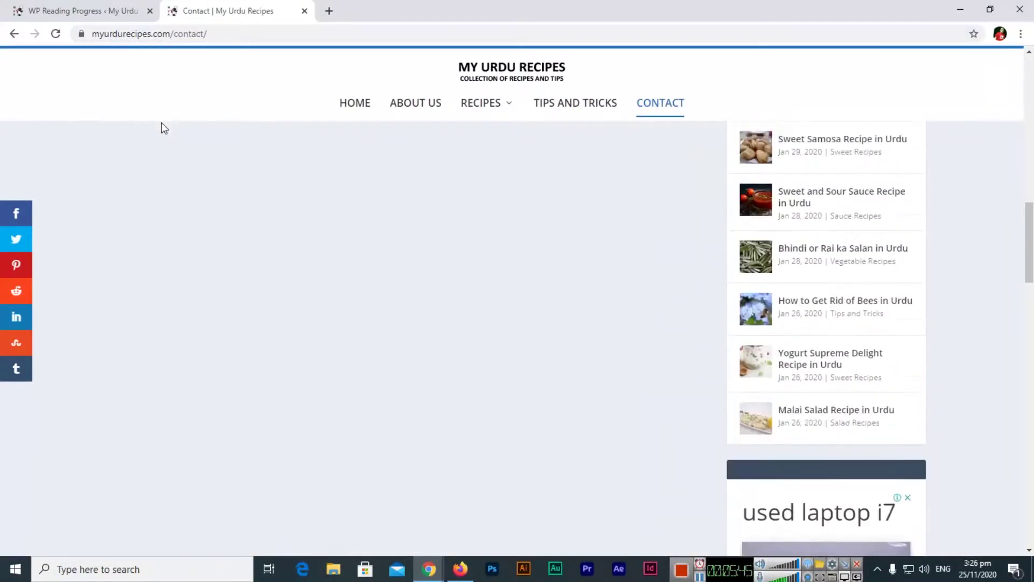